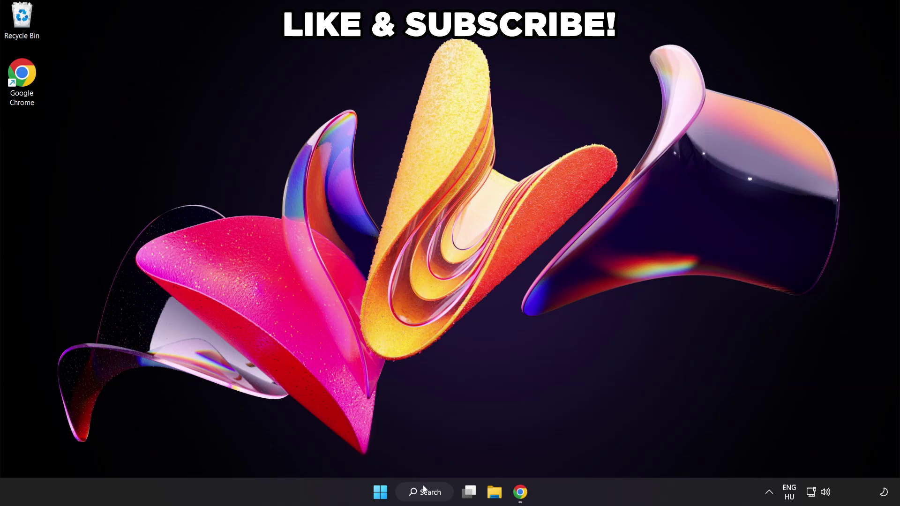
Step: Search Windows for 'edit power plan'
{"action": "left_click", "coordinate": [434, 494]}
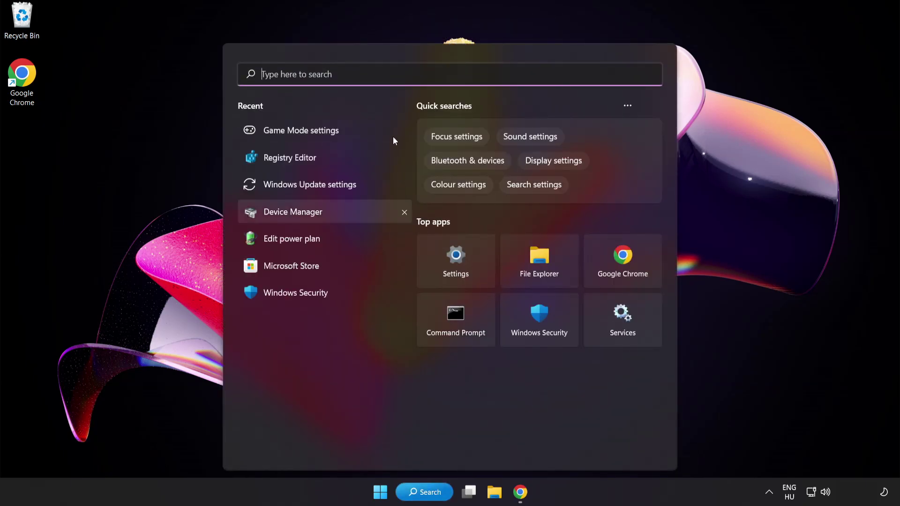
{"action": "type", "text": "edit power p"}
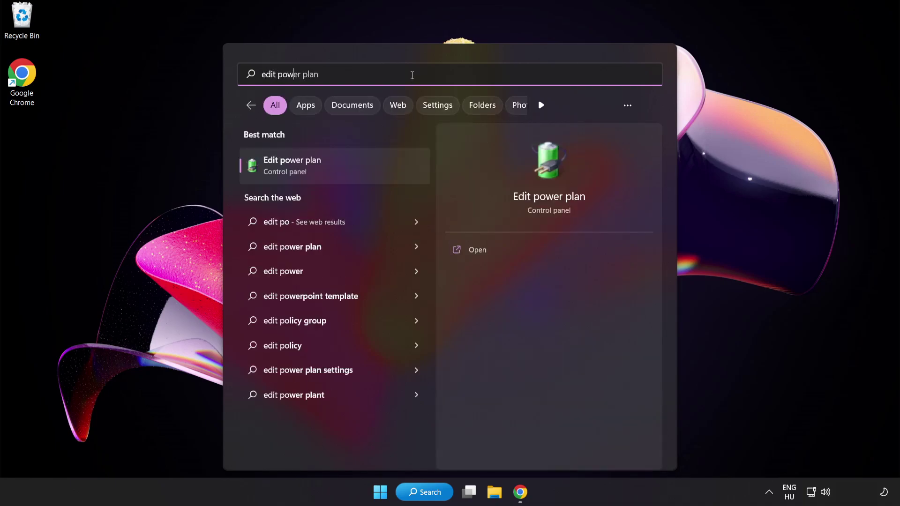
{"action": "type", "text": "lan"}
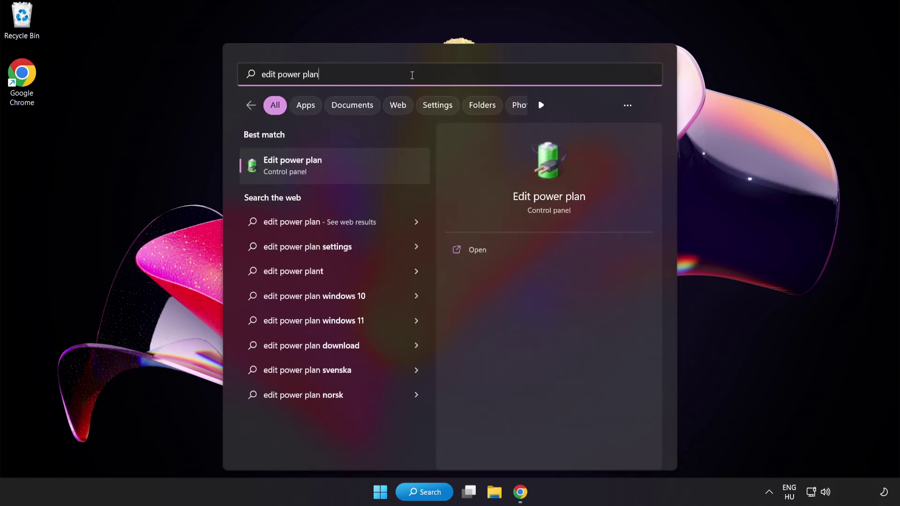
Step: Switch the active power plan from Balanced to High performance and close Power Options
{"action": "left_click", "coordinate": [364, 171]}
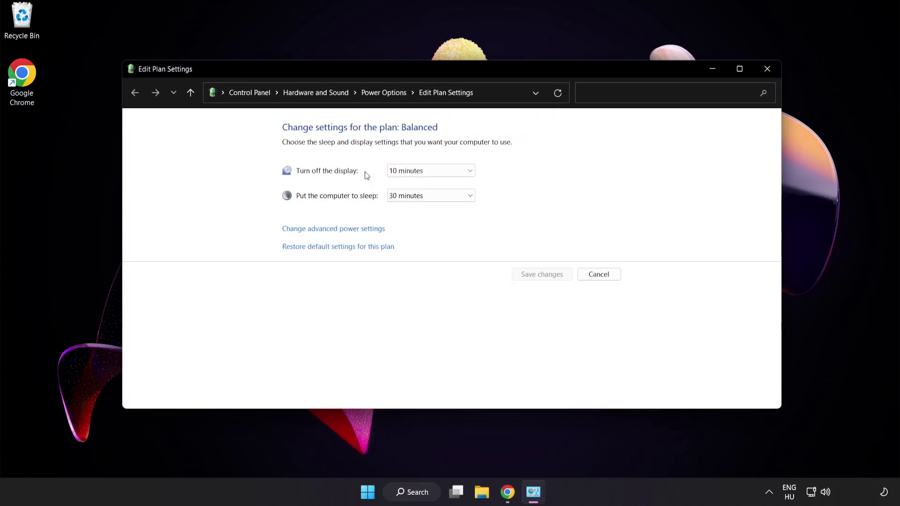
{"action": "left_click", "coordinate": [392, 94]}
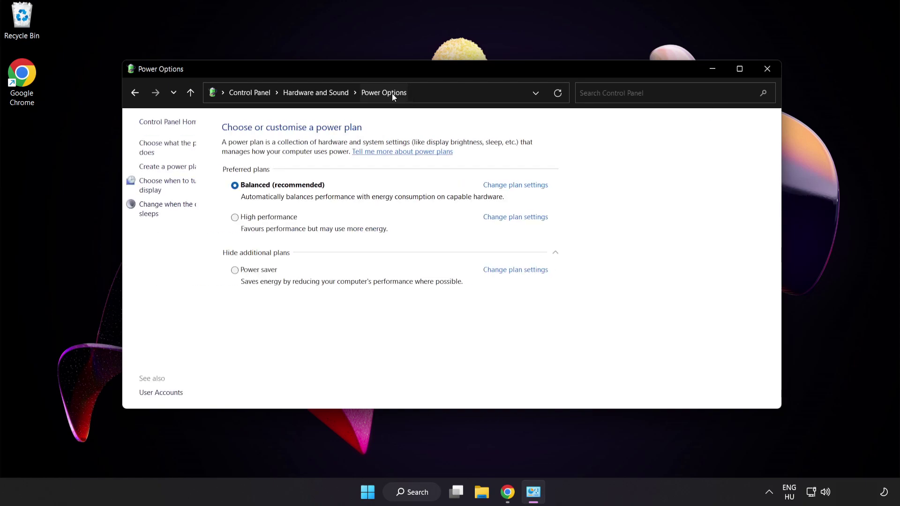
{"action": "left_click", "coordinate": [300, 221]}
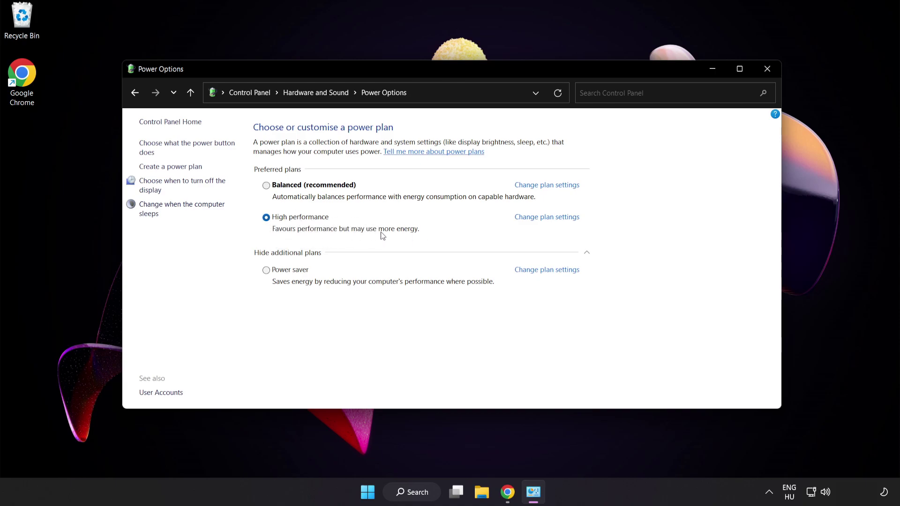
{"action": "left_click", "coordinate": [769, 69]}
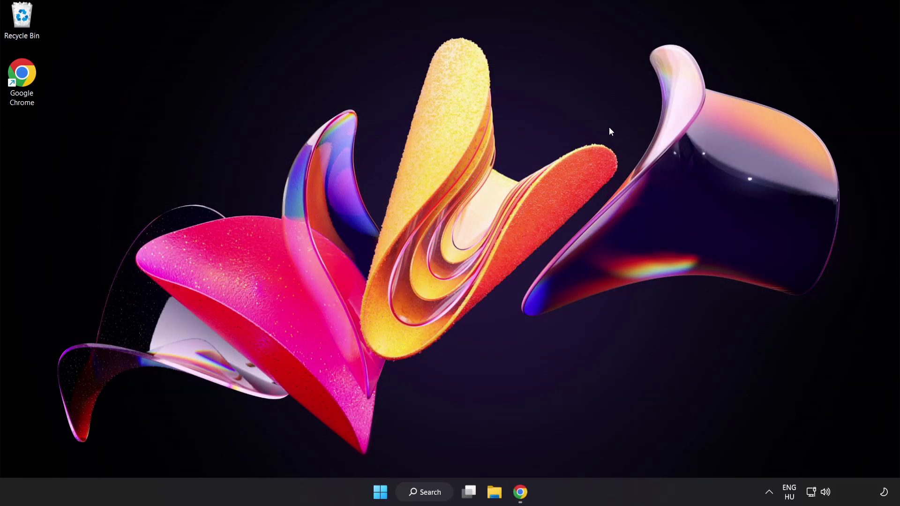
Step: Search Windows for 'device manager'
{"action": "left_click", "coordinate": [430, 491]}
{"action": "type", "text": "device manager"}
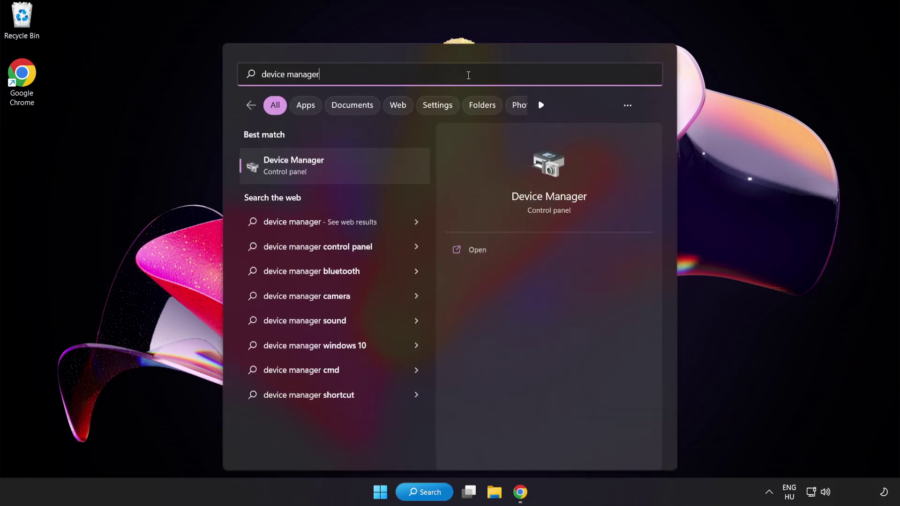
Step: Open Device Manager and bring up actions for the VMware SVGA 3D adapter under Display adapters
{"action": "left_click", "coordinate": [369, 170]}
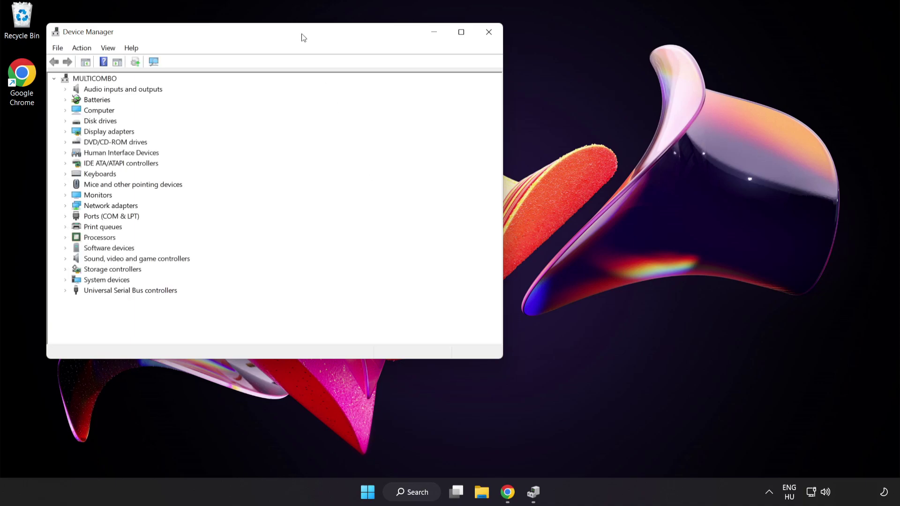
{"action": "left_click_drag", "start_coordinate": [303, 37], "coordinate": [457, 93]}
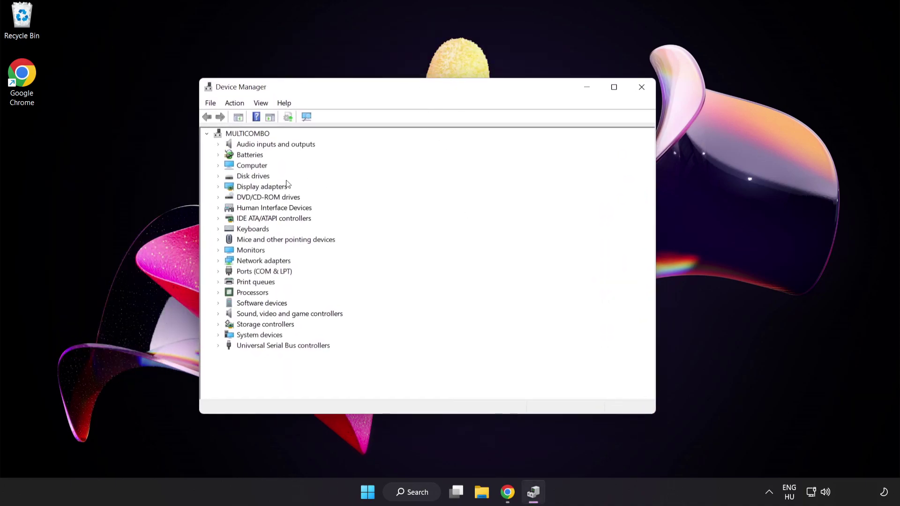
{"action": "left_click", "coordinate": [231, 189]}
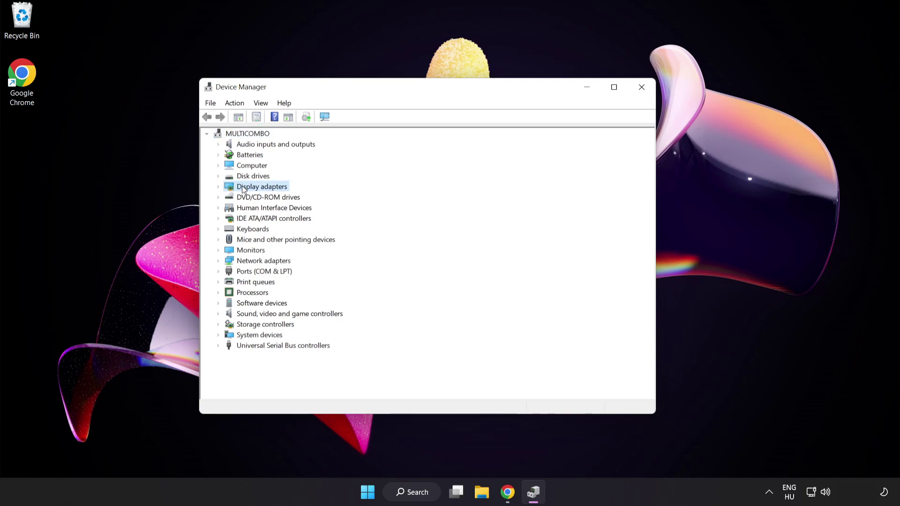
{"action": "left_click", "coordinate": [217, 187]}
{"action": "left_click", "coordinate": [277, 198]}
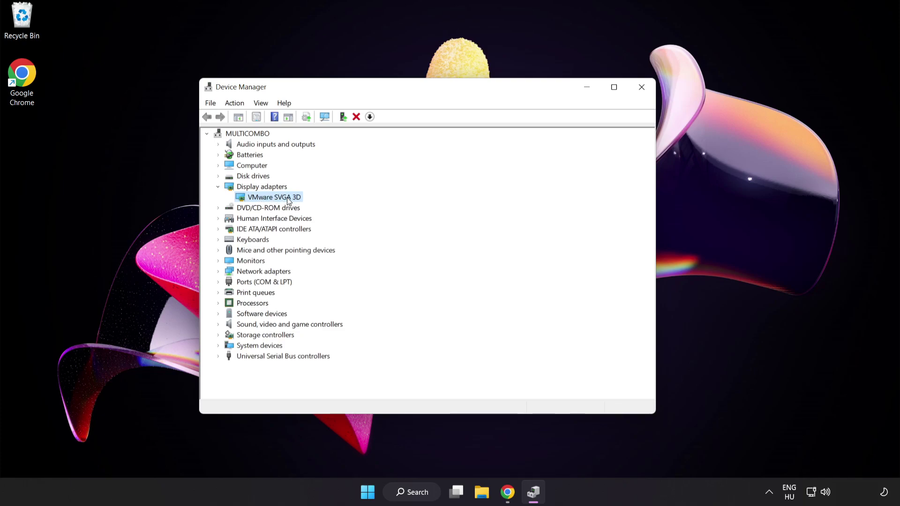
{"action": "right_click", "coordinate": [287, 198]}
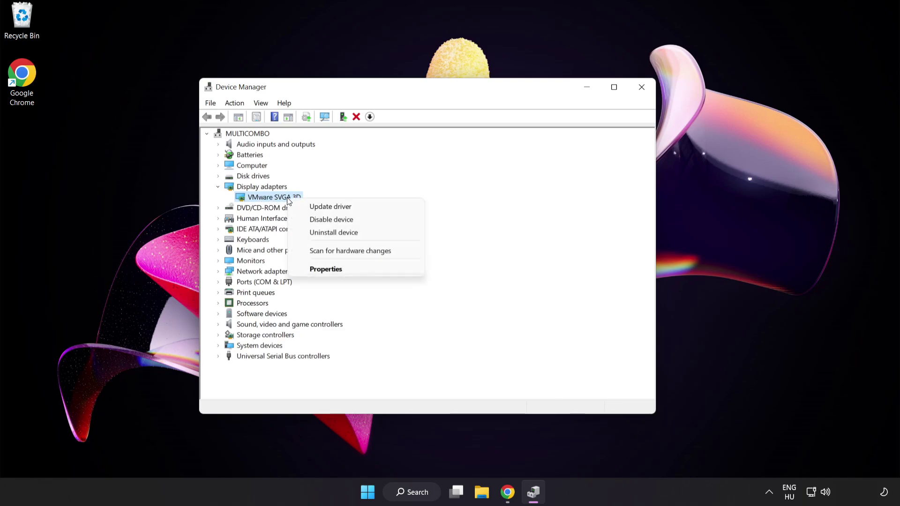
Step: Auto-search for a VMware SVGA 3D driver, confirm the best is installed, then close Device Manager
{"action": "left_click", "coordinate": [354, 207]}
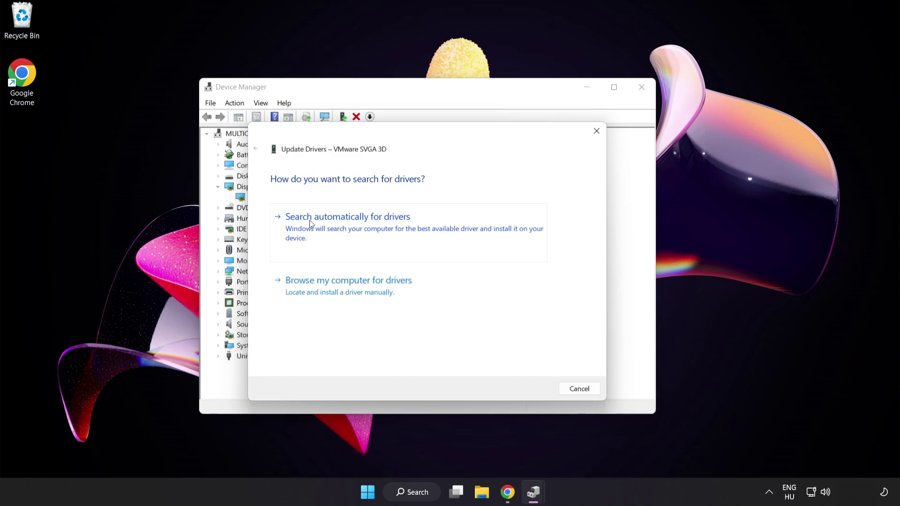
{"action": "left_click", "coordinate": [370, 226]}
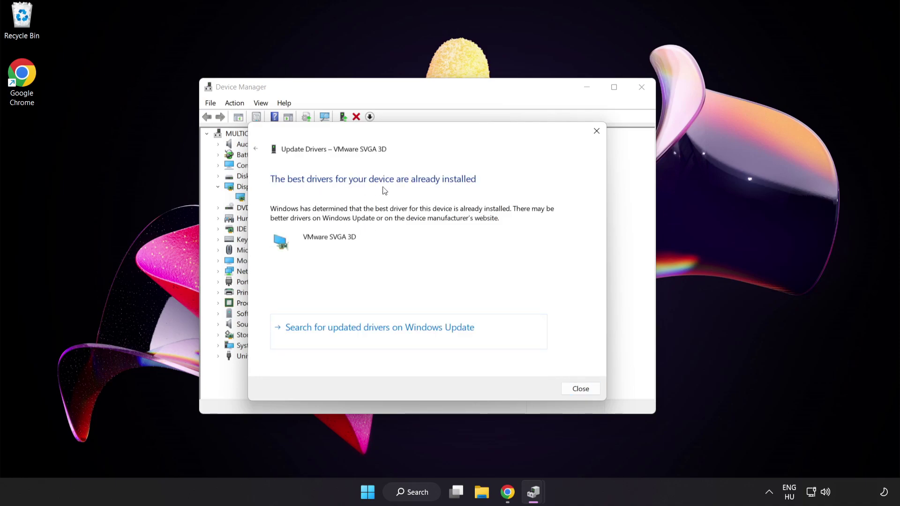
{"action": "left_click", "coordinate": [579, 390]}
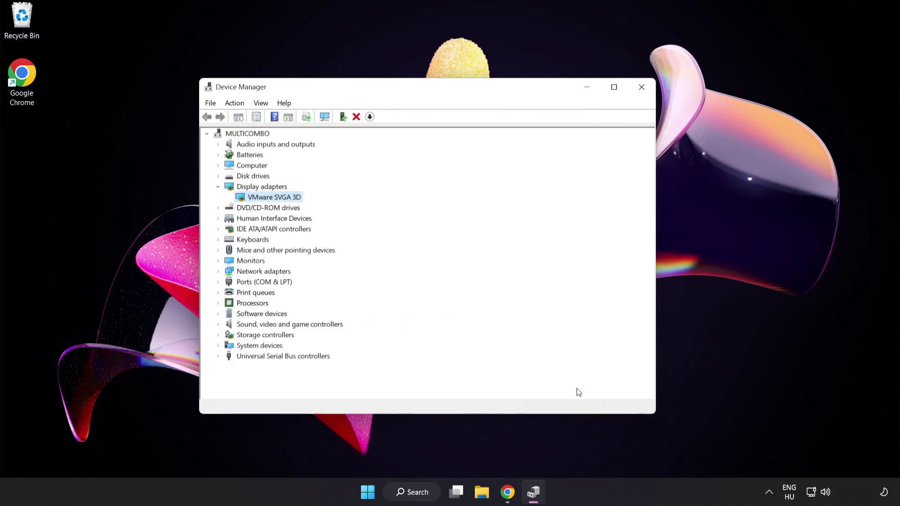
{"action": "left_click", "coordinate": [640, 88]}
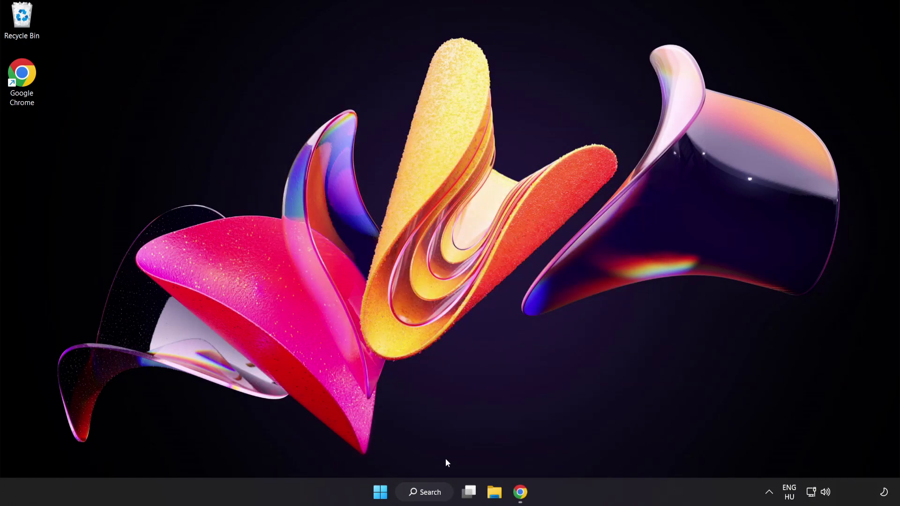
Step: Search Windows for 'game mode settings'
{"action": "left_click", "coordinate": [435, 497]}
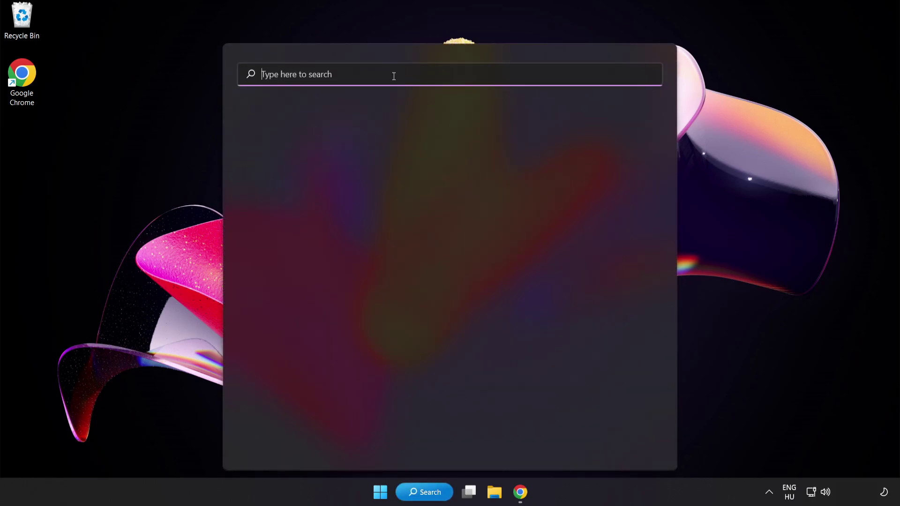
{"action": "type", "text": "game mode settings"}
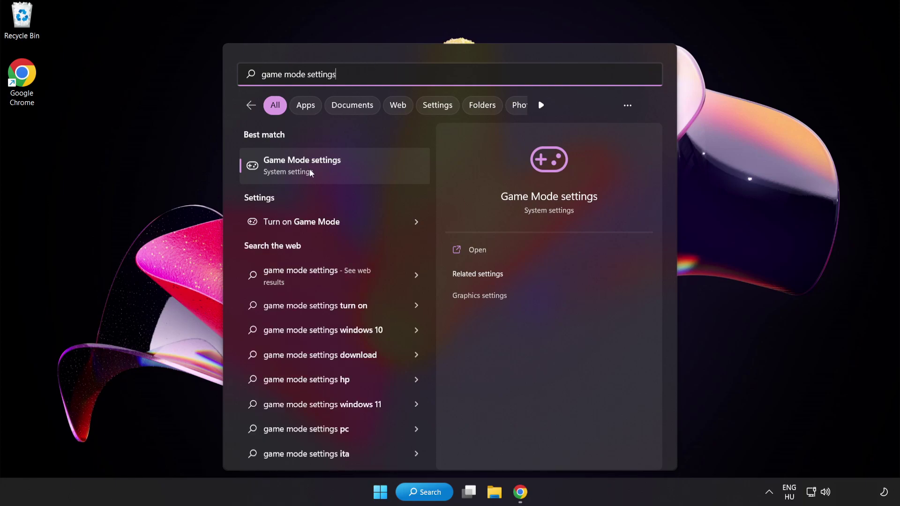
Step: Check Game Mode is on and the Xbox Game Bar controller-button shortcut is Off, then close Settings
{"action": "left_click", "coordinate": [328, 171]}
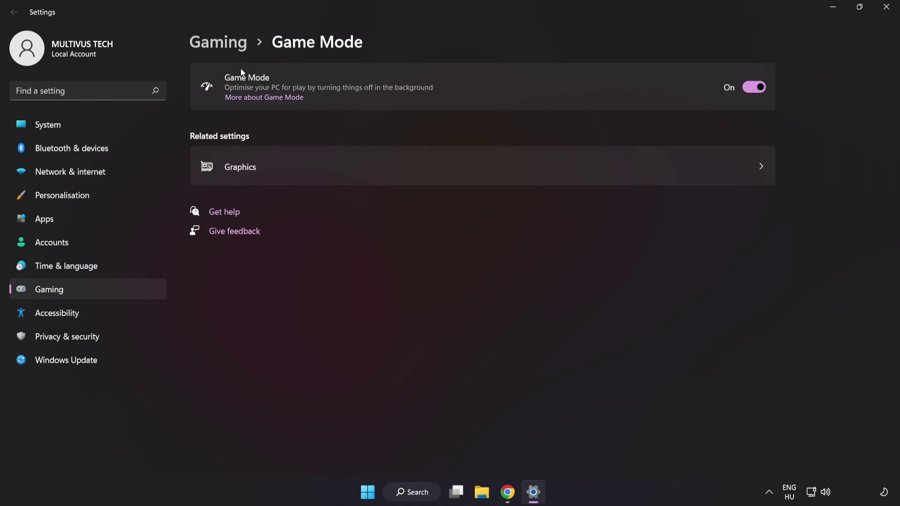
{"action": "left_click", "coordinate": [222, 46]}
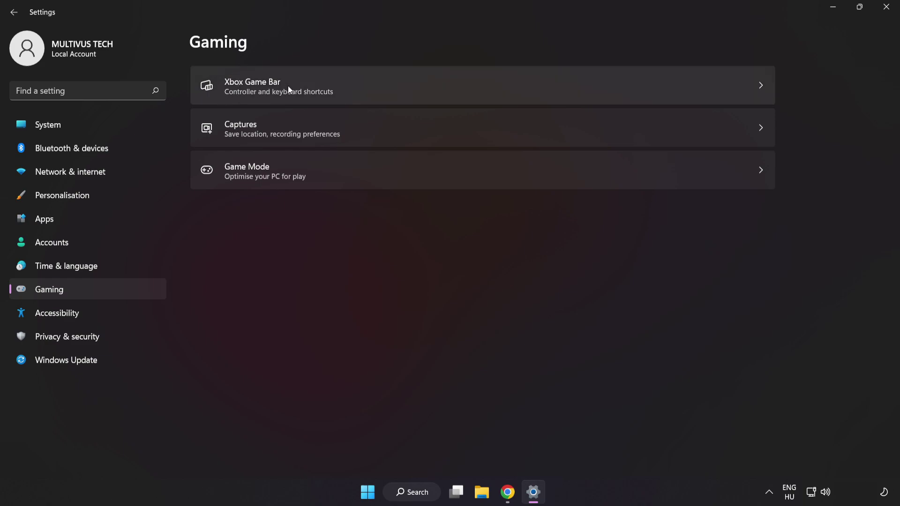
{"action": "left_click", "coordinate": [649, 83]}
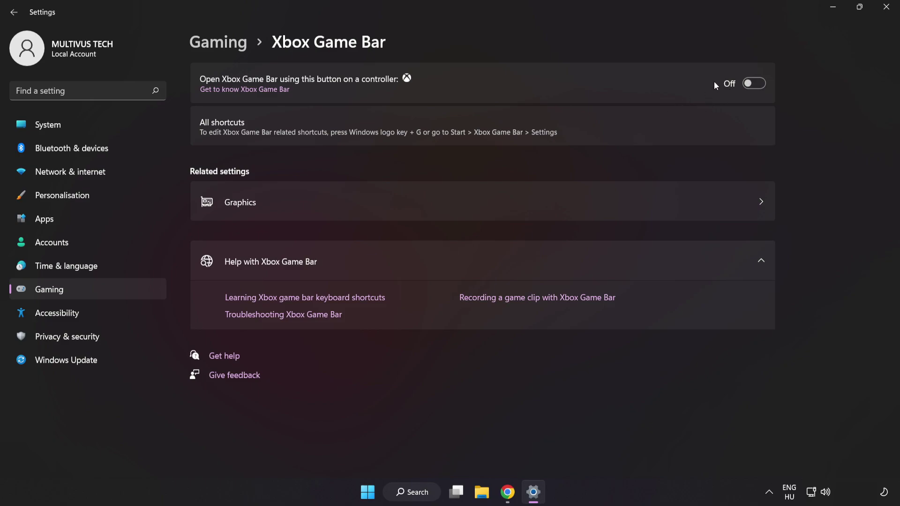
{"action": "left_click", "coordinate": [888, 14]}
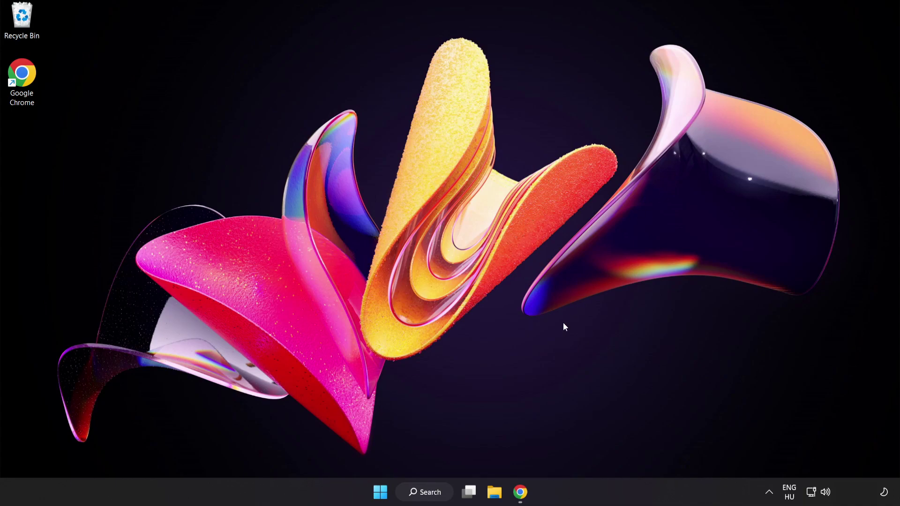
Step: Bring up the Win+X quick-link menu from the Start button
{"action": "right_click", "coordinate": [378, 496]}
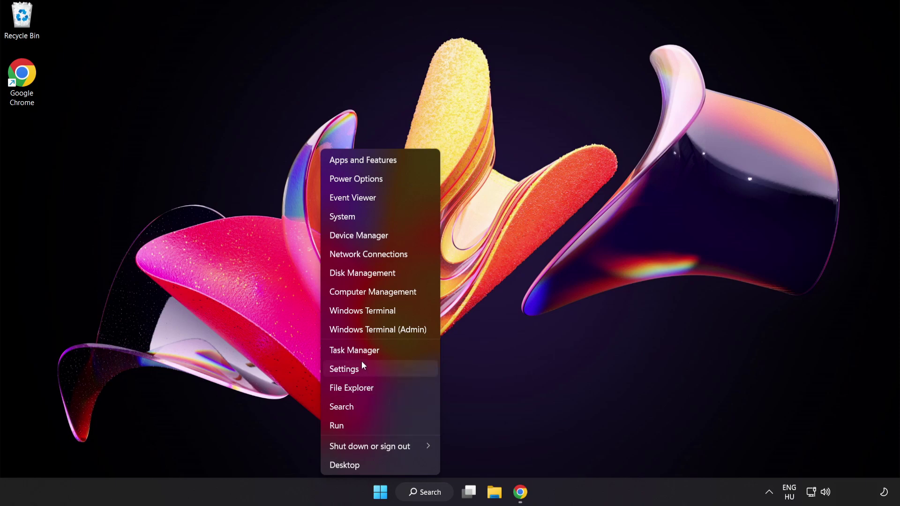
Step: Open Task Manager and end the Google Chrome (8) process group
{"action": "left_click", "coordinate": [387, 352]}
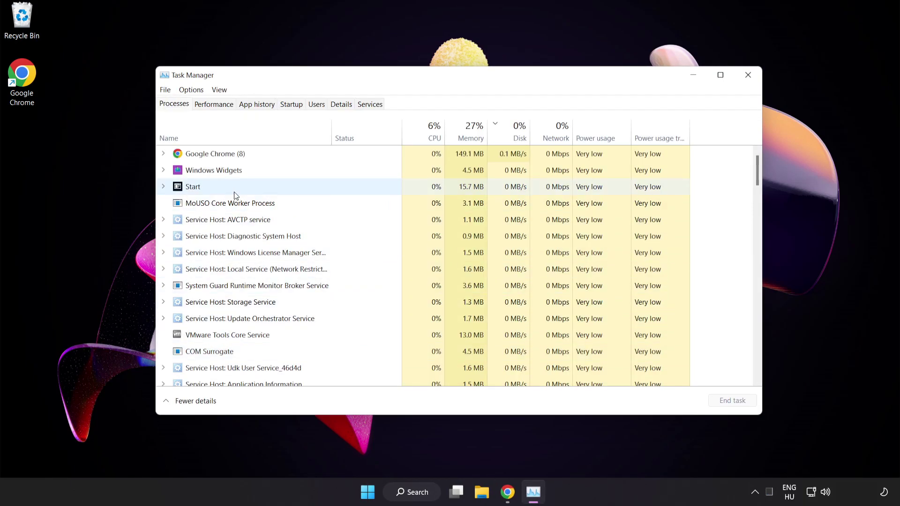
{"action": "left_click", "coordinate": [230, 155]}
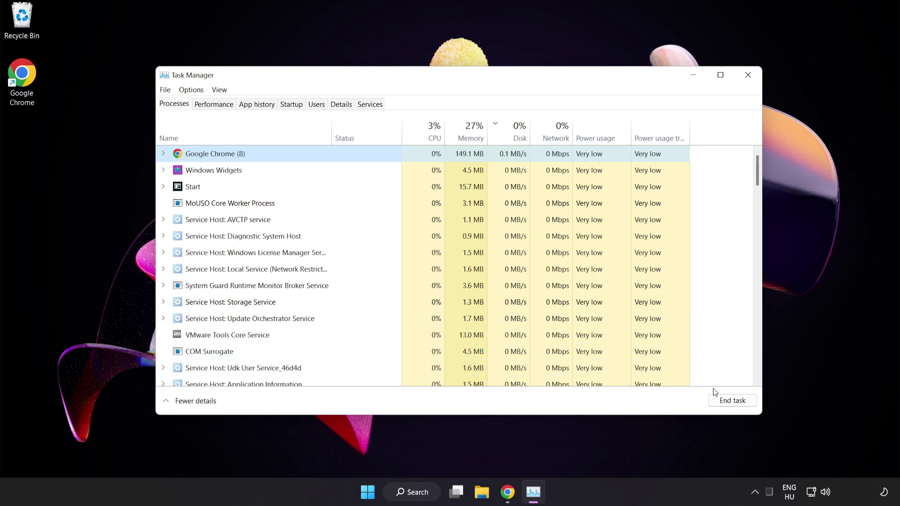
{"action": "left_click", "coordinate": [727, 401]}
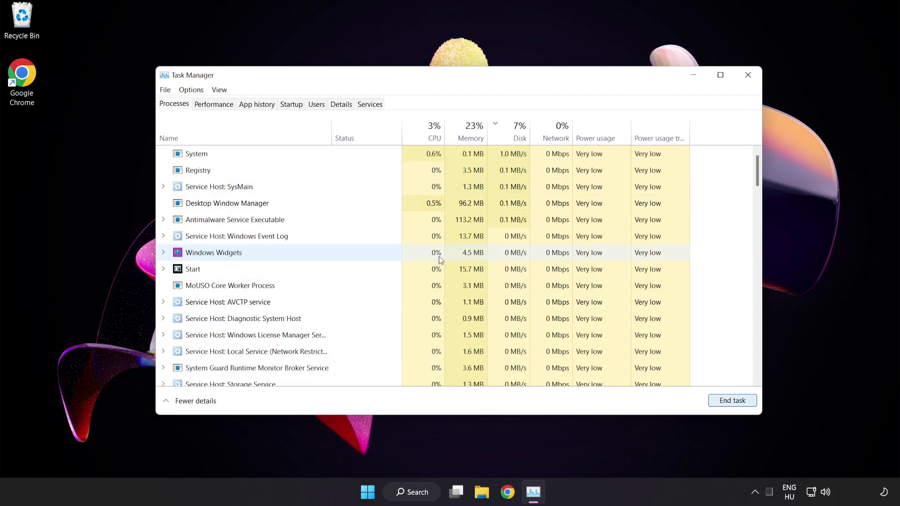
{"action": "mouse_move", "coordinate": [756, 171]}
{"action": "left_mouse_down"}
{"action": "mouse_move", "coordinate": [754, 313]}
{"action": "mouse_move", "coordinate": [756, 178]}
{"action": "left_mouse_up"}
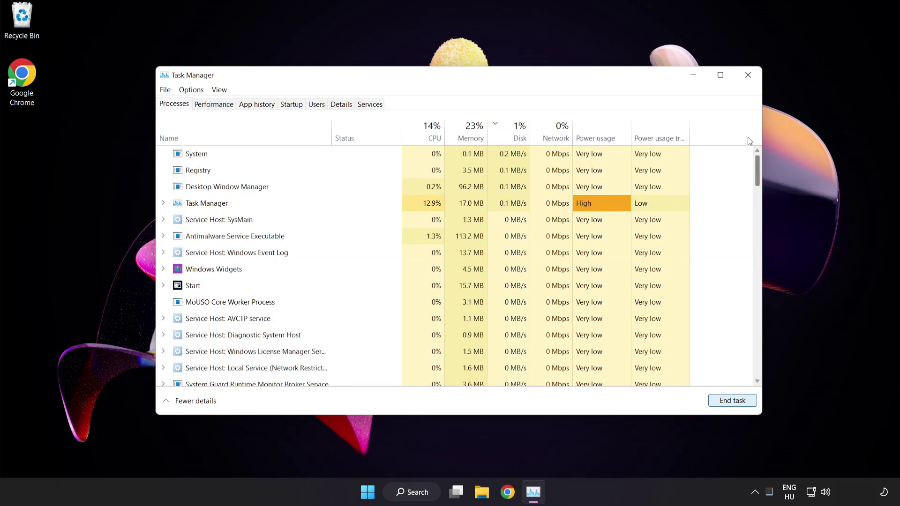
Step: Disable Cortana, Phone Link and Terminal in the startup apps list
{"action": "left_click", "coordinate": [293, 105]}
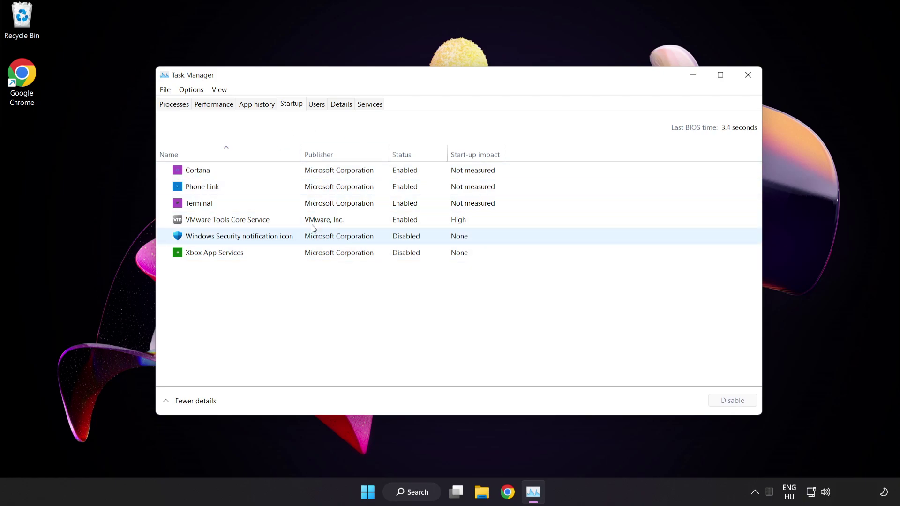
{"action": "left_click", "coordinate": [316, 173]}
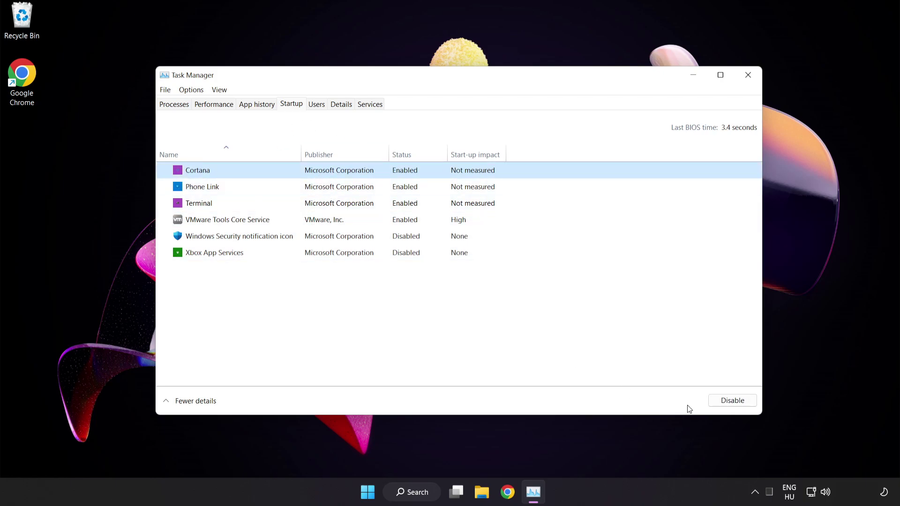
{"action": "left_click", "coordinate": [728, 400]}
{"action": "left_click", "coordinate": [262, 189]}
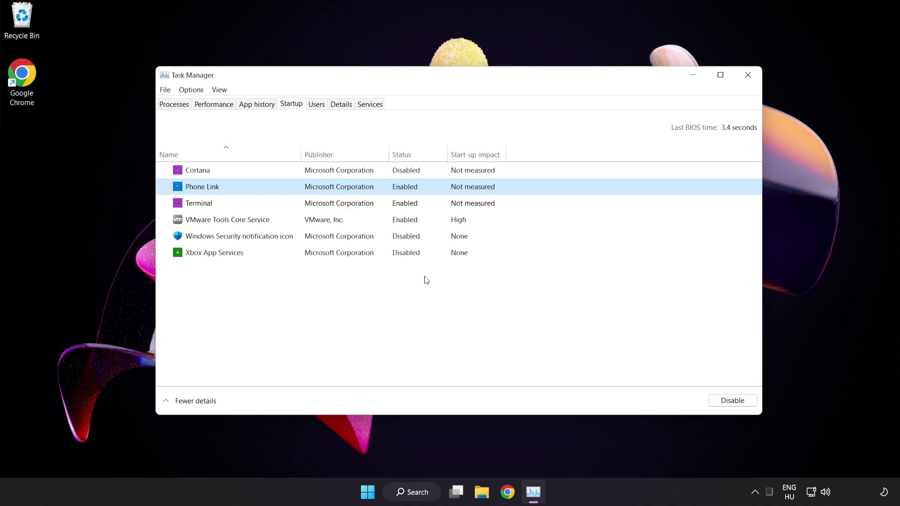
{"action": "left_click", "coordinate": [728, 400]}
{"action": "left_click", "coordinate": [359, 207]}
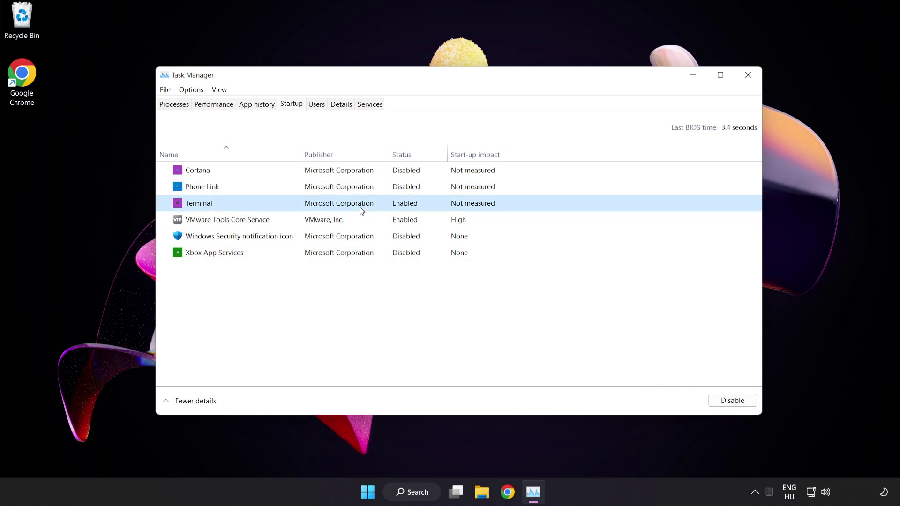
{"action": "left_click", "coordinate": [731, 401]}
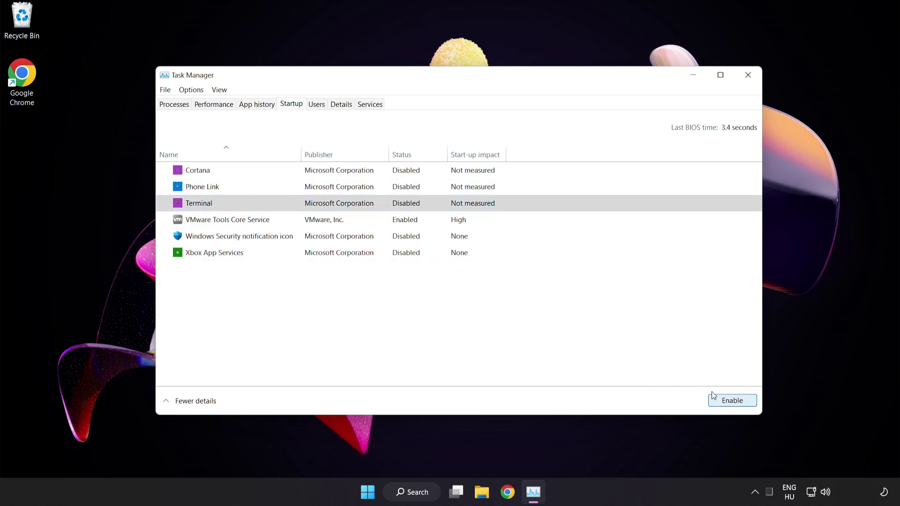
Step: Close Task Manager and search Windows for 'update'
{"action": "left_click", "coordinate": [748, 79]}
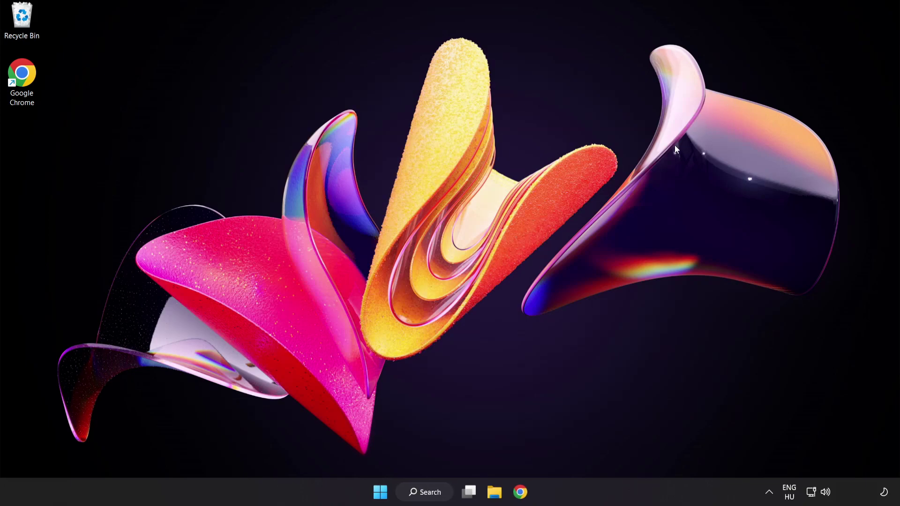
{"action": "left_click", "coordinate": [427, 491]}
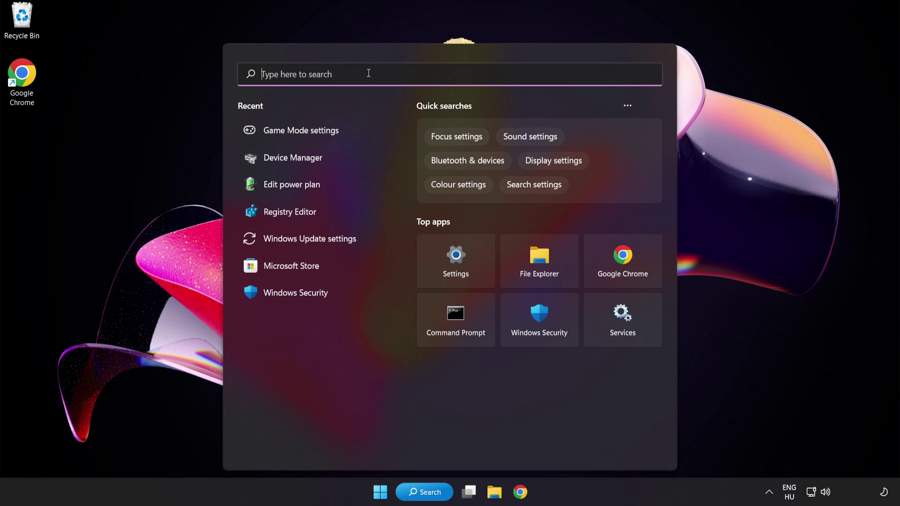
{"action": "type", "text": "update"}
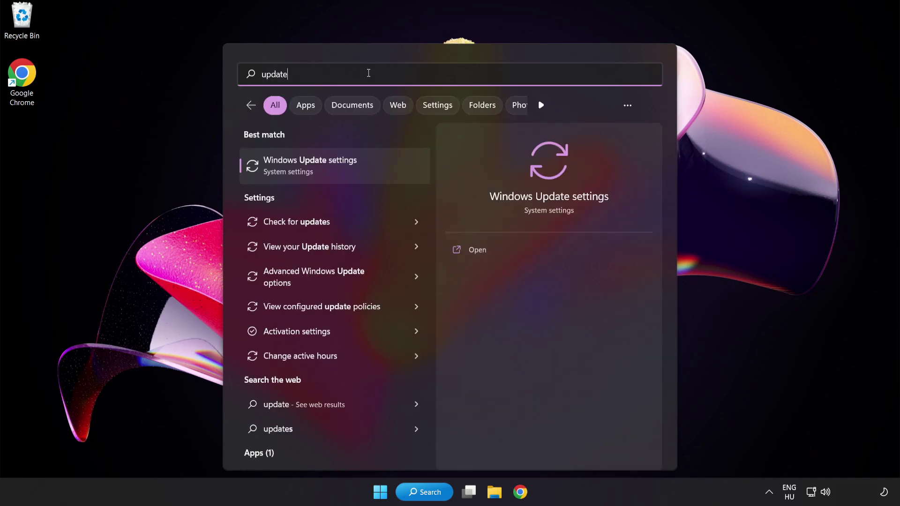
Step: Run a Windows Update check, confirm the PC is up to date, and close Settings
{"action": "left_click", "coordinate": [368, 162]}
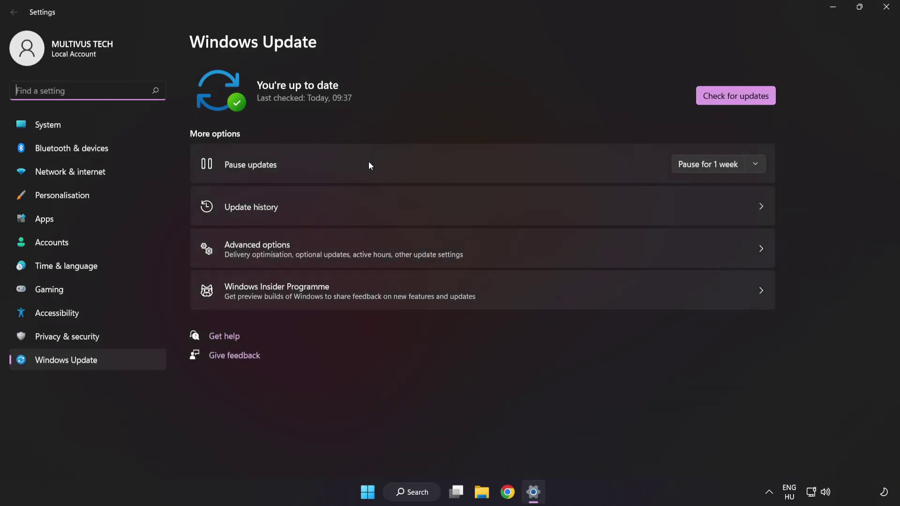
{"action": "left_click", "coordinate": [735, 100]}
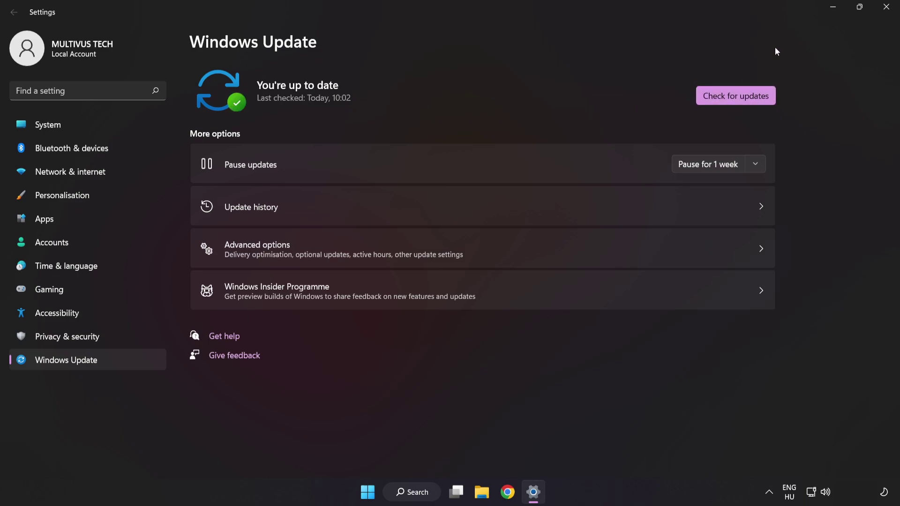
{"action": "left_click", "coordinate": [886, 7]}
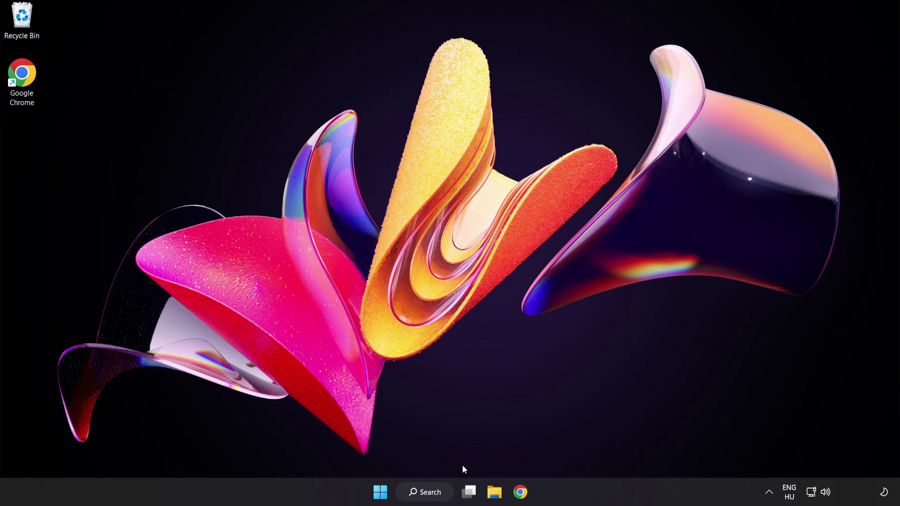
Step: Search Windows for 'regedit' and launch Registry Editor from the results
{"action": "left_click", "coordinate": [434, 497]}
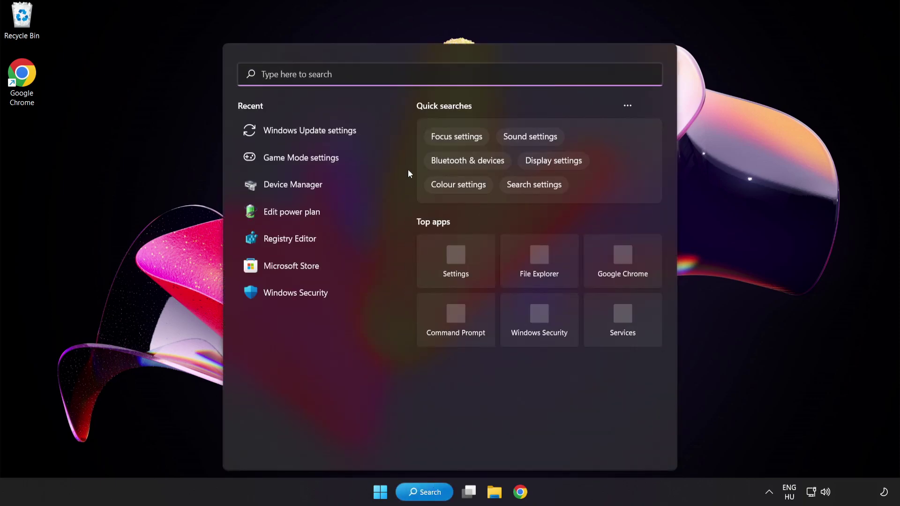
{"action": "type", "text": "regedit"}
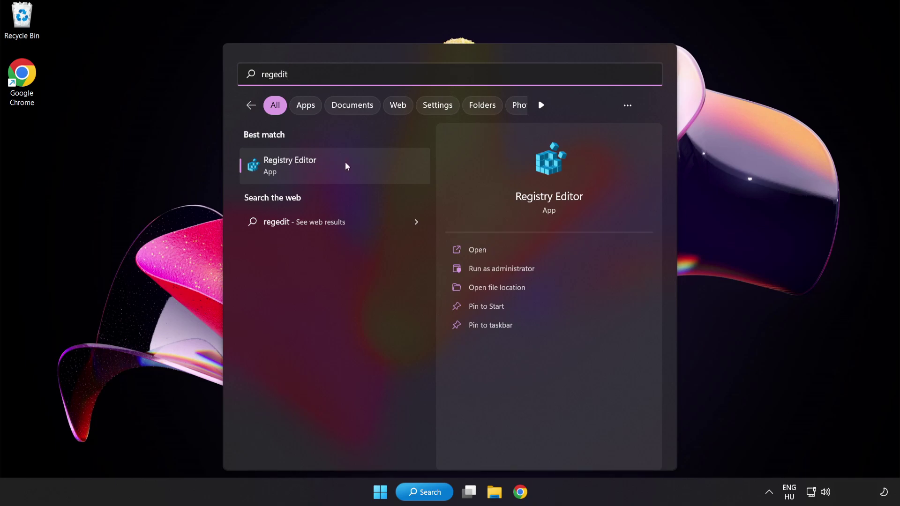
{"action": "left_click", "coordinate": [345, 167]}
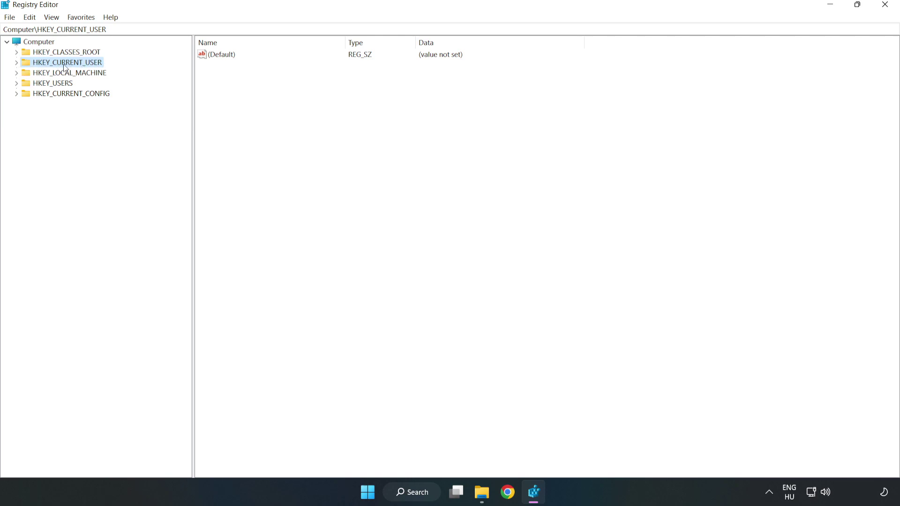
Step: Navigate to HKEY_CURRENT_USER\System\GameConfigStore and select the GameDVR_Enabled value
{"action": "left_click", "coordinate": [19, 64]}
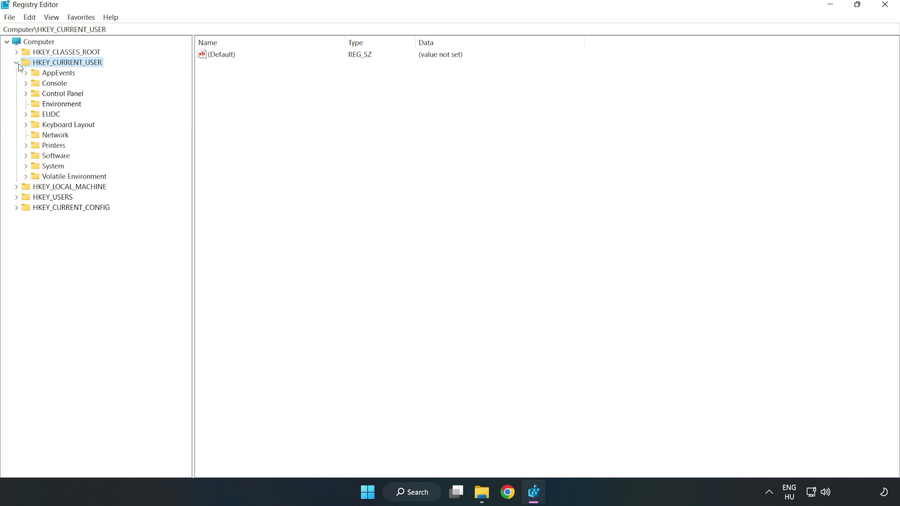
{"action": "left_click", "coordinate": [25, 167]}
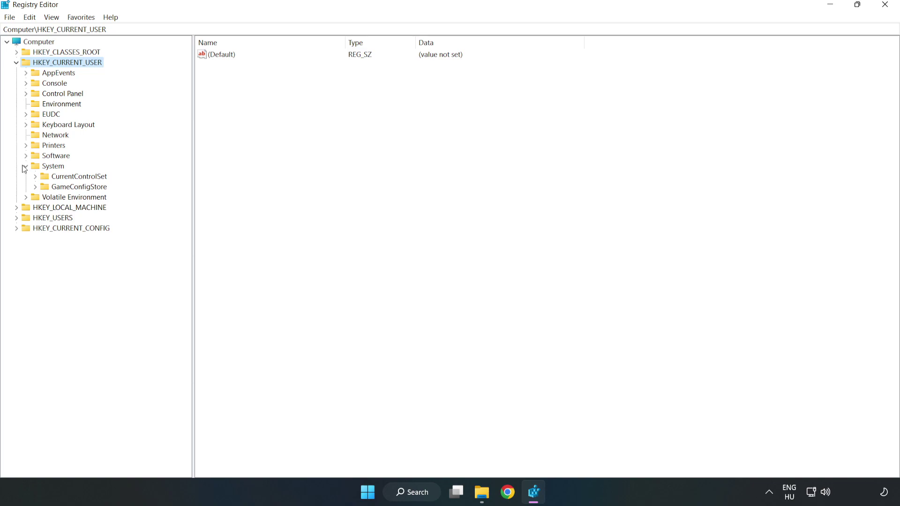
{"action": "left_click", "coordinate": [76, 190]}
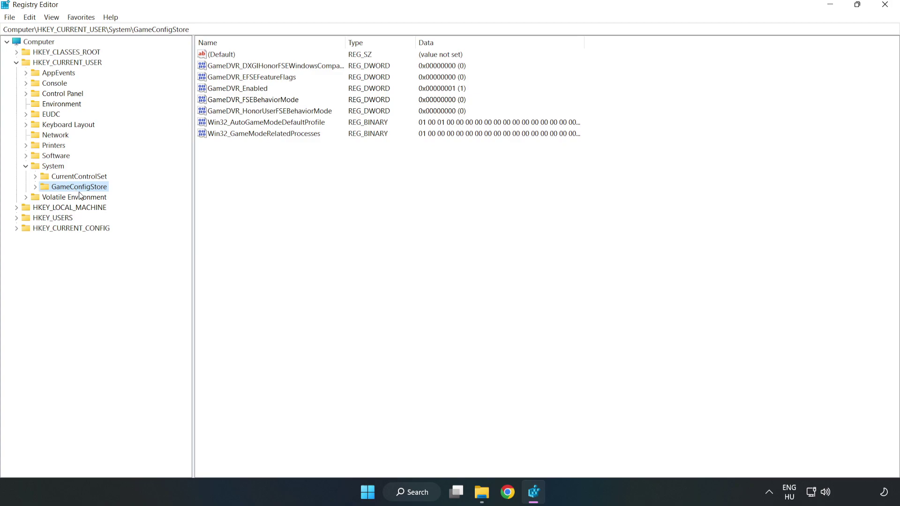
{"action": "left_click", "coordinate": [221, 91]}
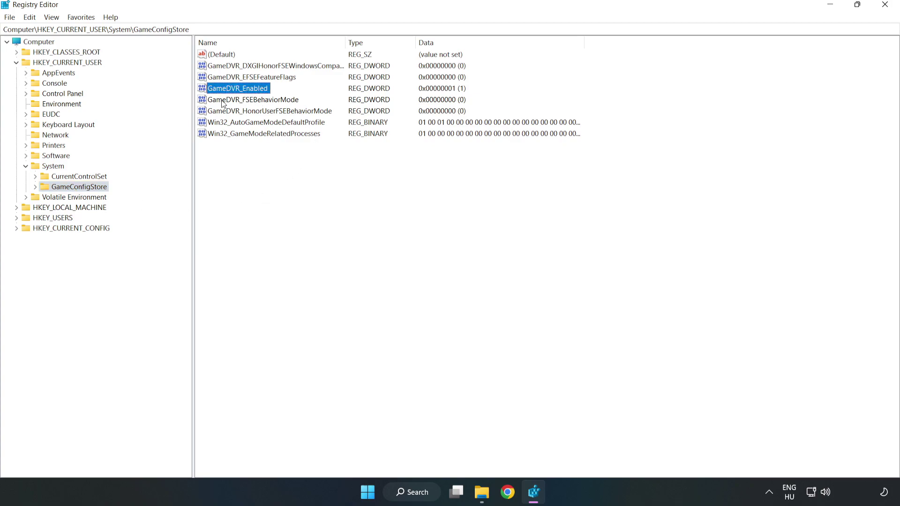
Step: Change GameDVR_Enabled's value data from 1 to 0 to disable Game DVR
{"action": "right_click", "coordinate": [246, 92]}
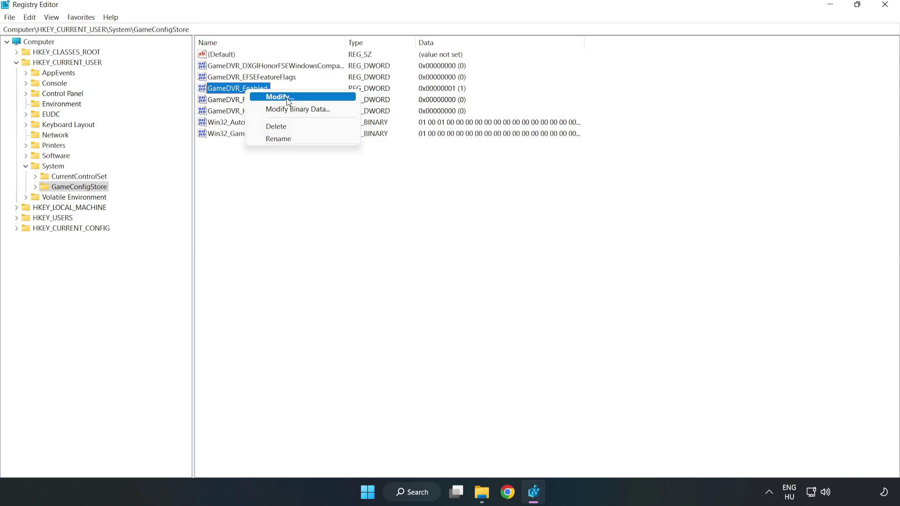
{"action": "left_click", "coordinate": [287, 98]}
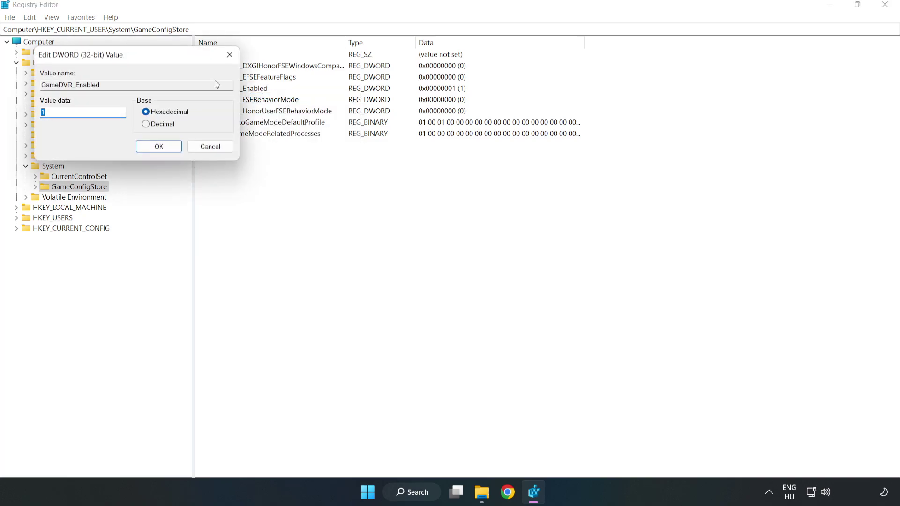
{"action": "left_click_drag", "start_coordinate": [180, 63], "coordinate": [502, 190]}
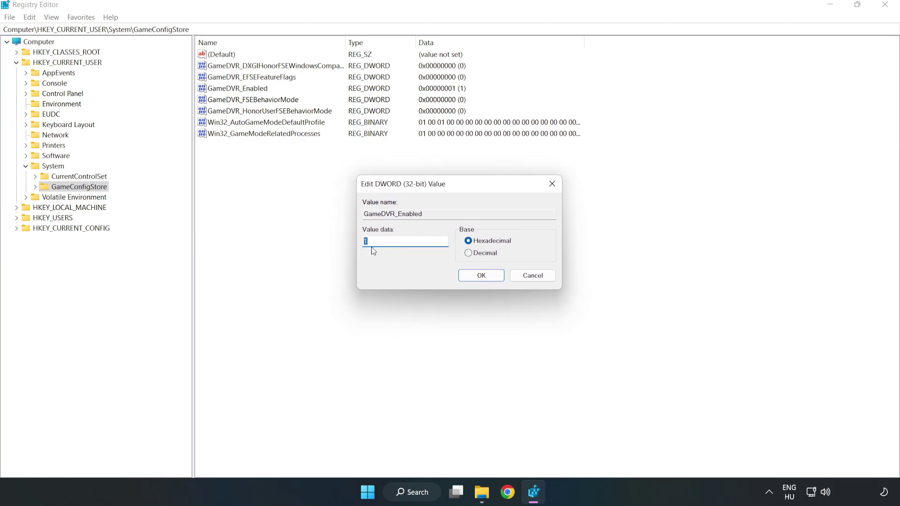
{"action": "type", "text": "0"}
{"action": "left_click", "coordinate": [482, 276]}
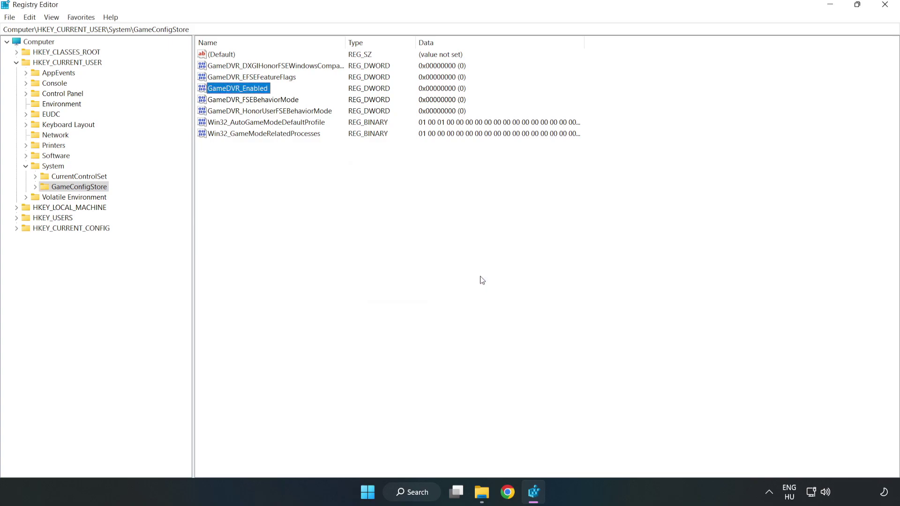
Step: Browse to HKLM\SOFTWARE\Microsoft\PolicyManager\default\ApplicationManagement\AllowGameDVR to view its values
{"action": "left_click", "coordinate": [16, 63]}
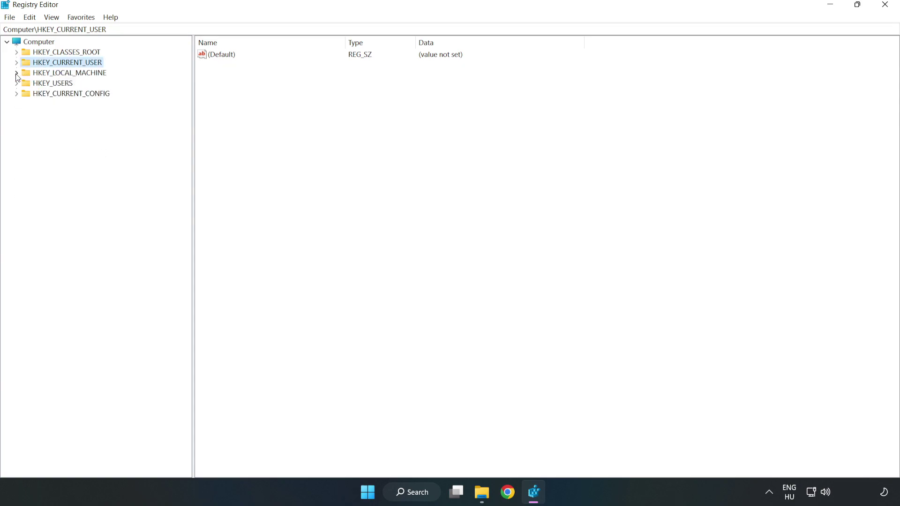
{"action": "left_click", "coordinate": [17, 73]}
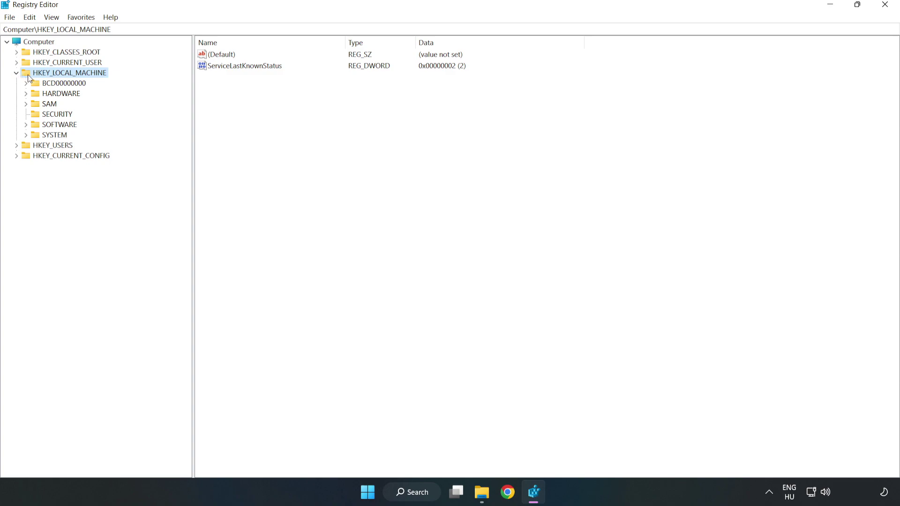
{"action": "left_click", "coordinate": [26, 125]}
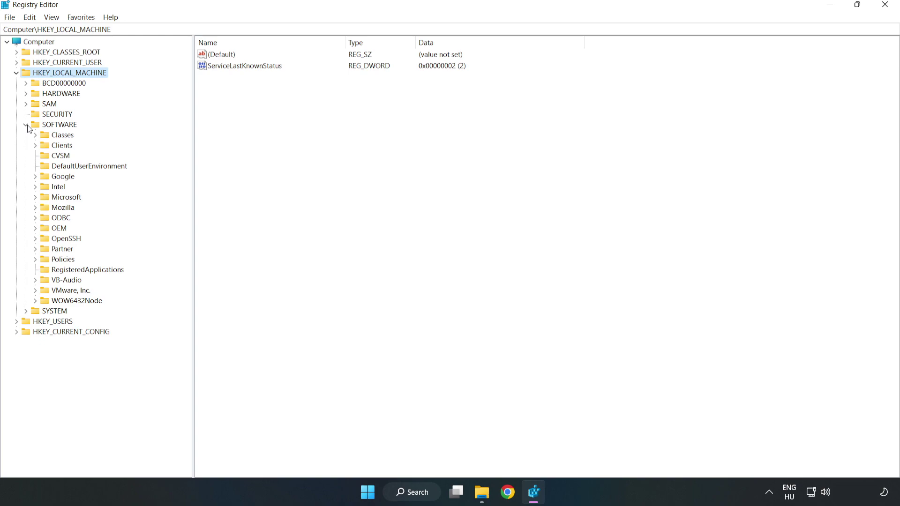
{"action": "left_click", "coordinate": [35, 197]}
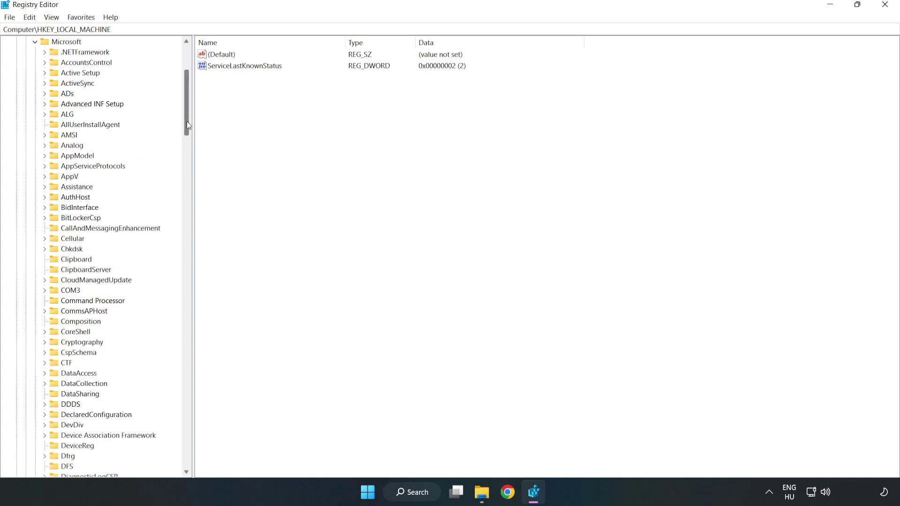
{"action": "left_click_drag", "start_coordinate": [187, 121], "coordinate": [204, 334]}
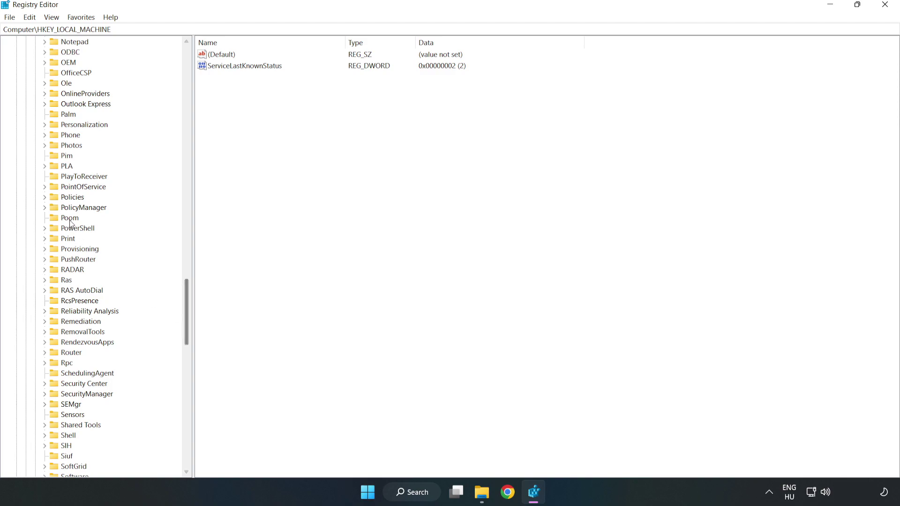
{"action": "left_click", "coordinate": [45, 208]}
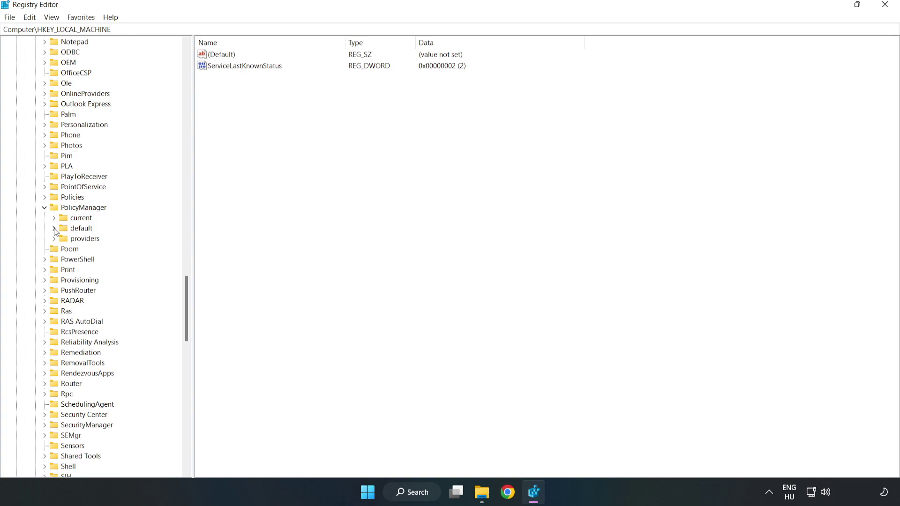
{"action": "left_click", "coordinate": [54, 229]}
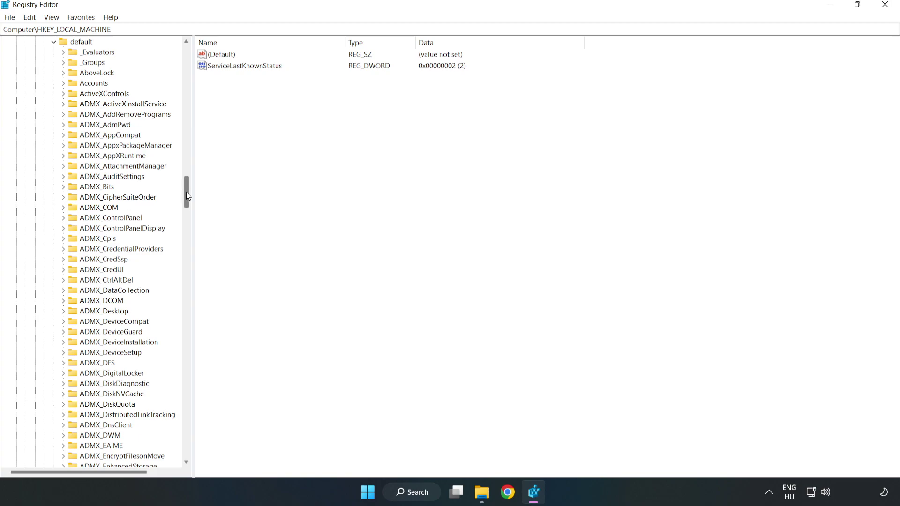
{"action": "left_click_drag", "start_coordinate": [186, 192], "coordinate": [182, 297]}
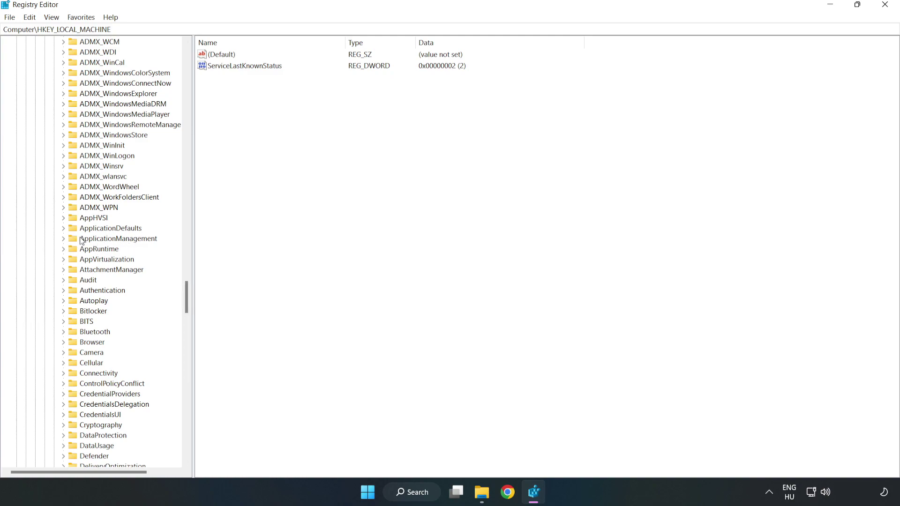
{"action": "left_click", "coordinate": [64, 238]}
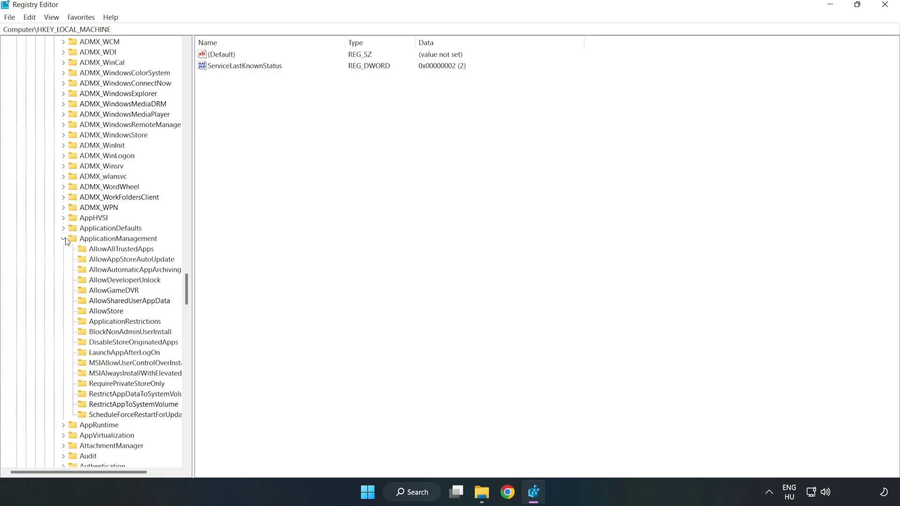
{"action": "left_click", "coordinate": [105, 292]}
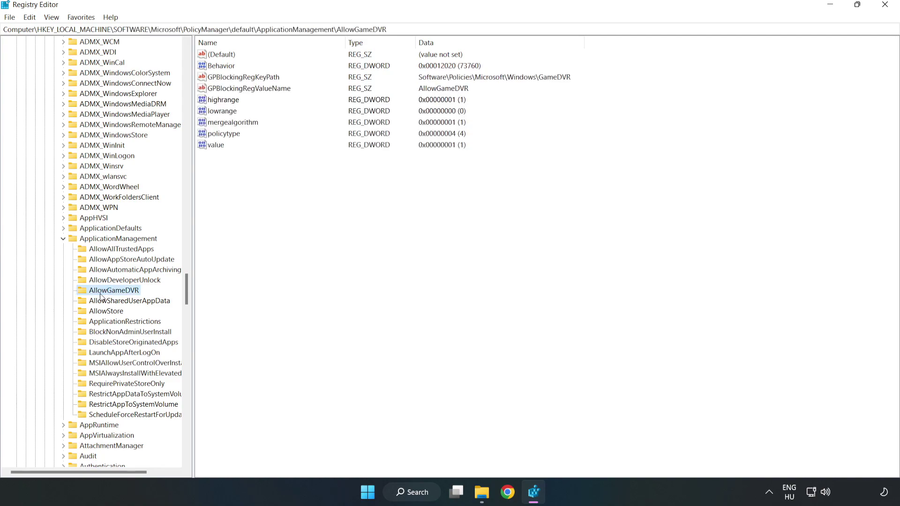
{"action": "left_click", "coordinate": [210, 146]}
{"action": "right_click", "coordinate": [227, 148]}
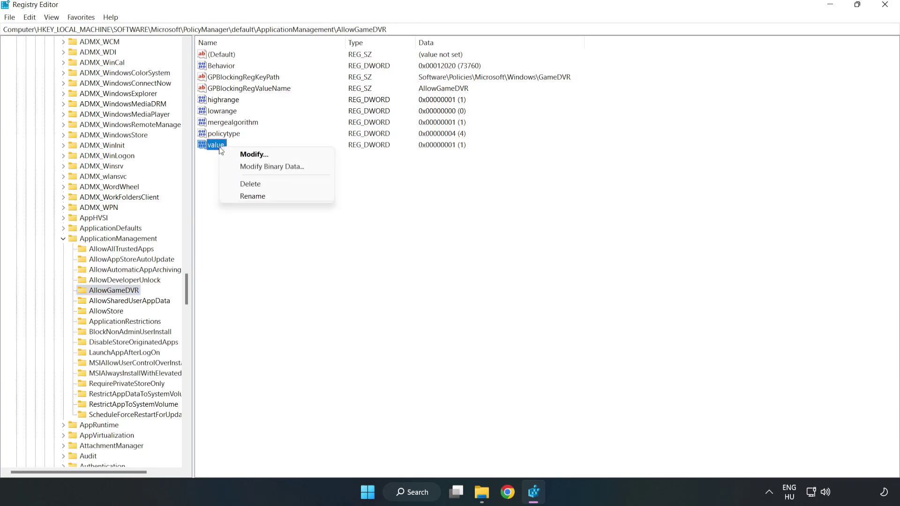
{"action": "left_click", "coordinate": [259, 158]}
{"action": "left_click_drag", "start_coordinate": [165, 58], "coordinate": [456, 183]}
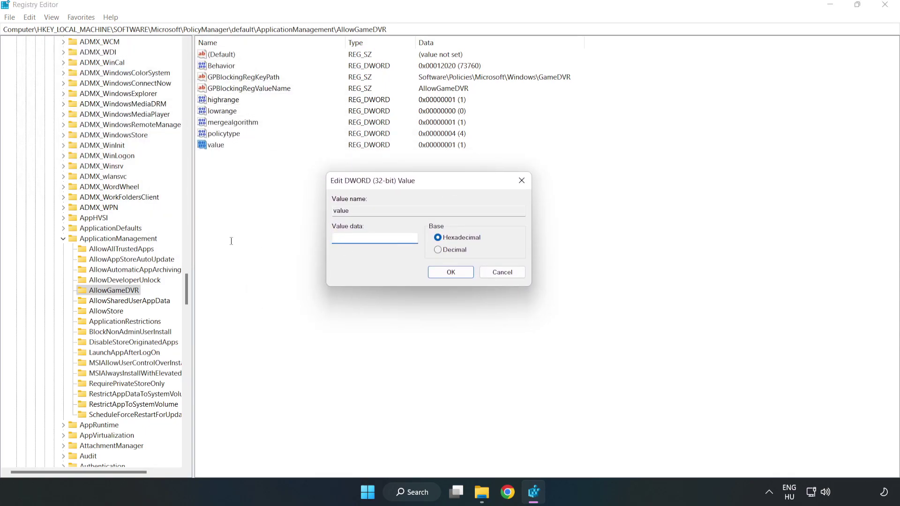
{"action": "type", "text": "0"}
{"action": "left_click", "coordinate": [454, 273]}
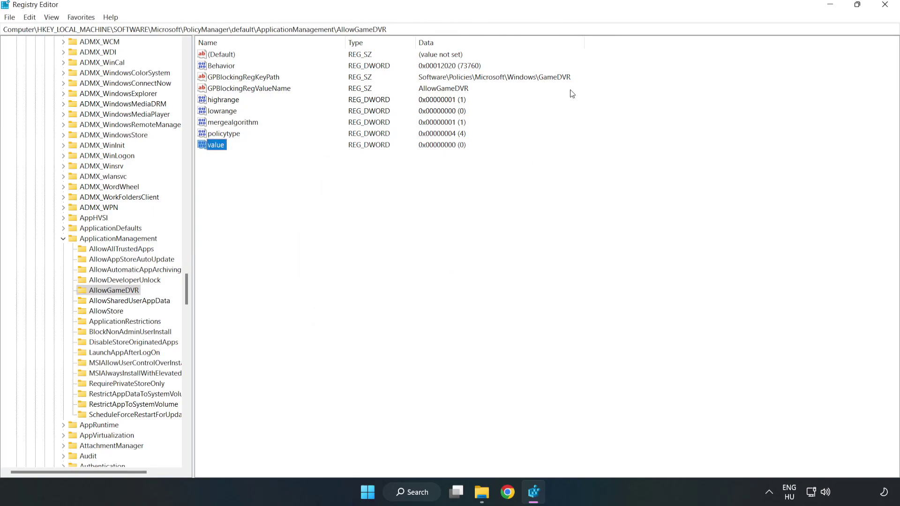
Step: Close Registry Editor and download dxwebsetup.exe from the DirectX End-User Runtime page in Chrome
{"action": "left_click", "coordinate": [885, 6]}
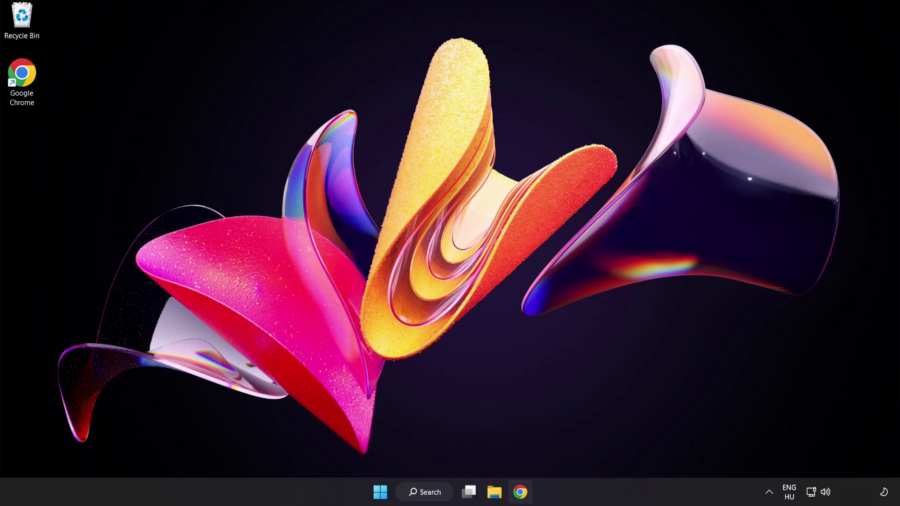
{"action": "left_click", "coordinate": [520, 498]}
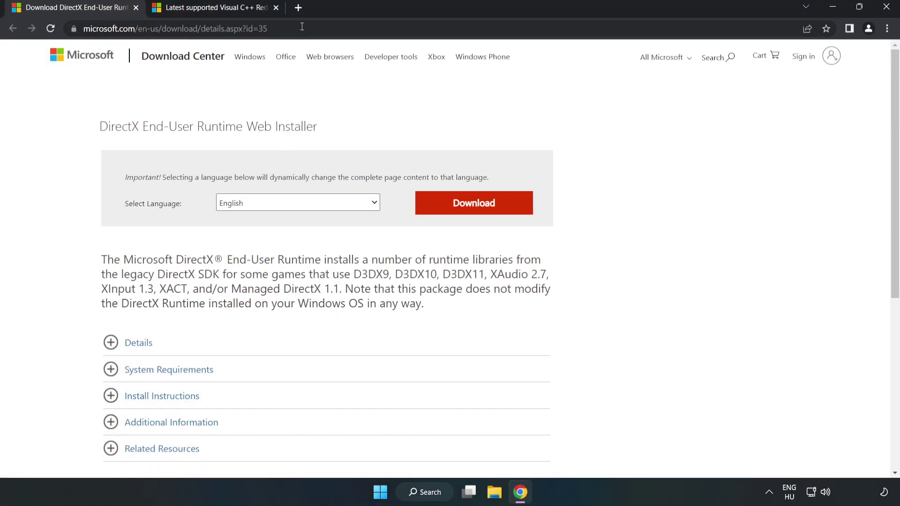
{"action": "left_click", "coordinate": [94, 28]}
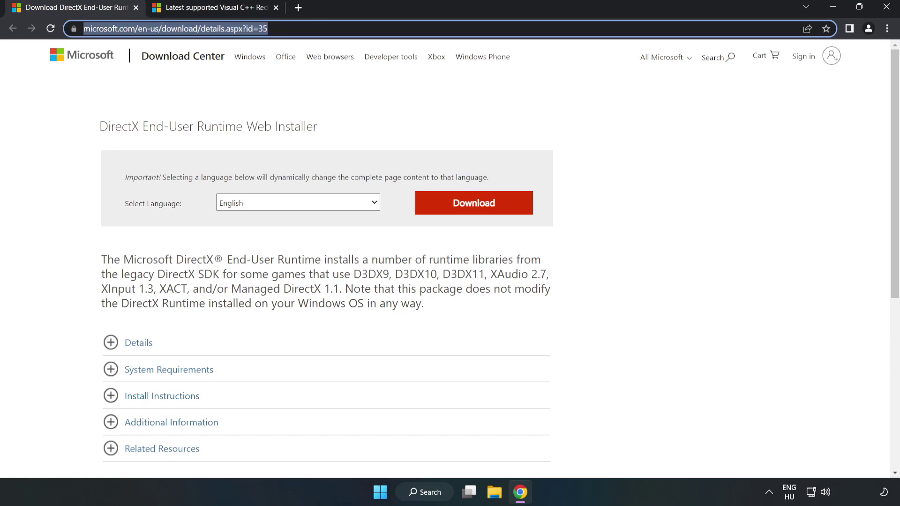
{"action": "left_click", "coordinate": [365, 111]}
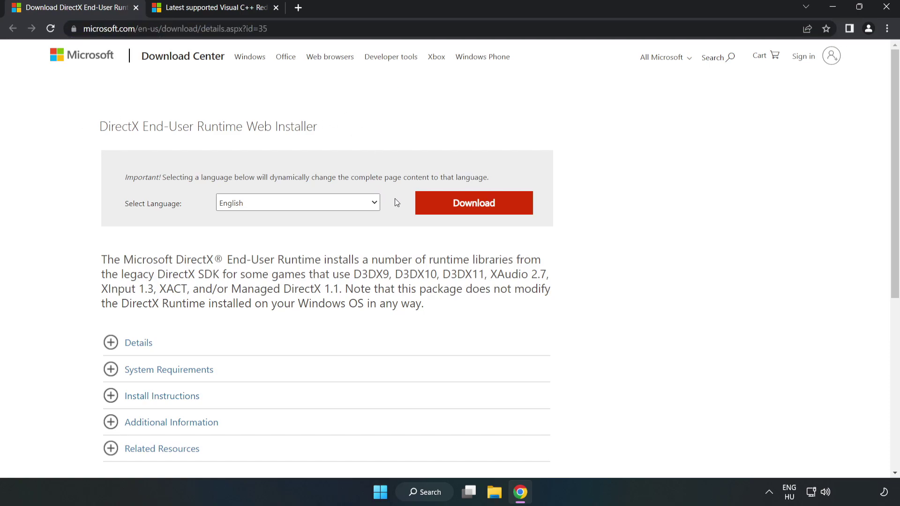
{"action": "left_click", "coordinate": [481, 214]}
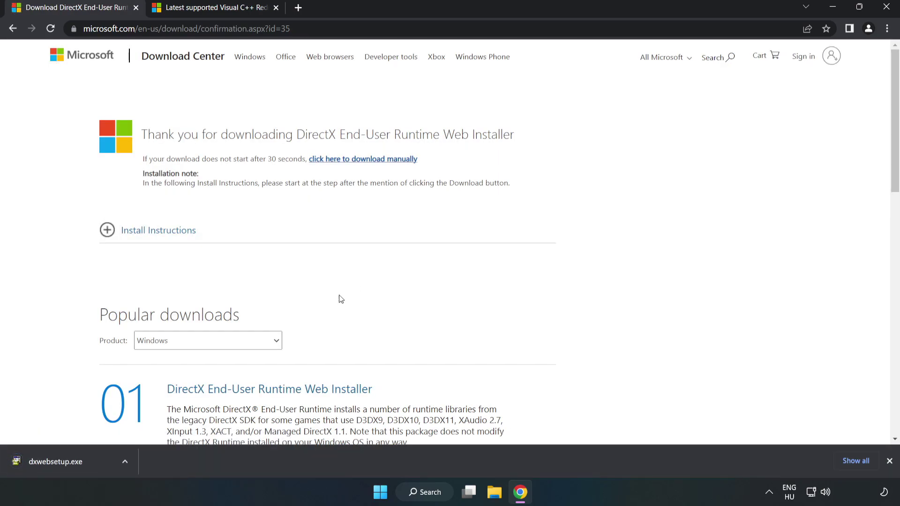
Step: Run dxwebsetup.exe, accept the license, decline the Bing Bar, and finish DirectX setup
{"action": "left_click", "coordinate": [91, 464]}
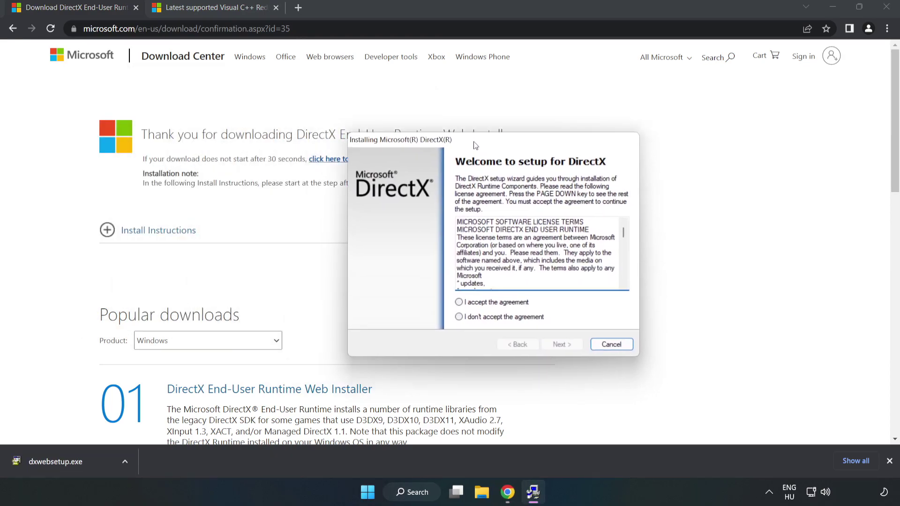
{"action": "left_click_drag", "start_coordinate": [579, 218], "coordinate": [579, 261]}
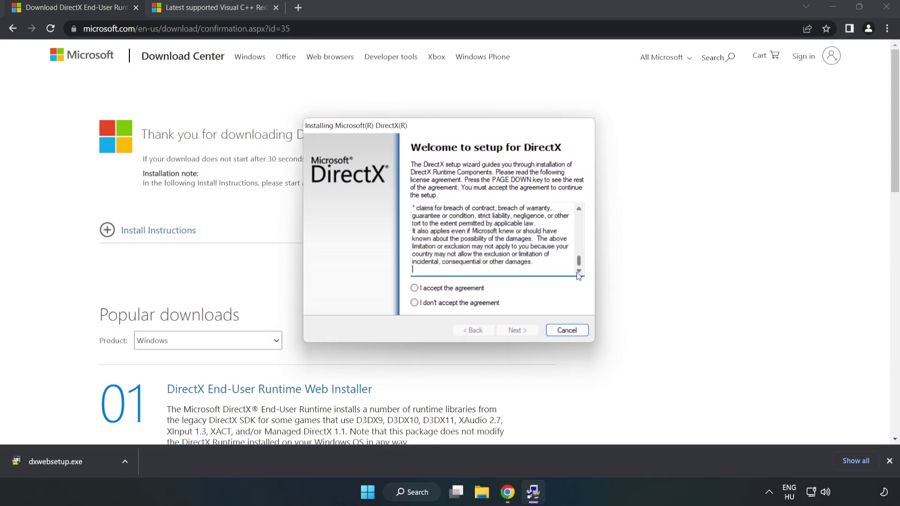
{"action": "left_click", "coordinate": [414, 288]}
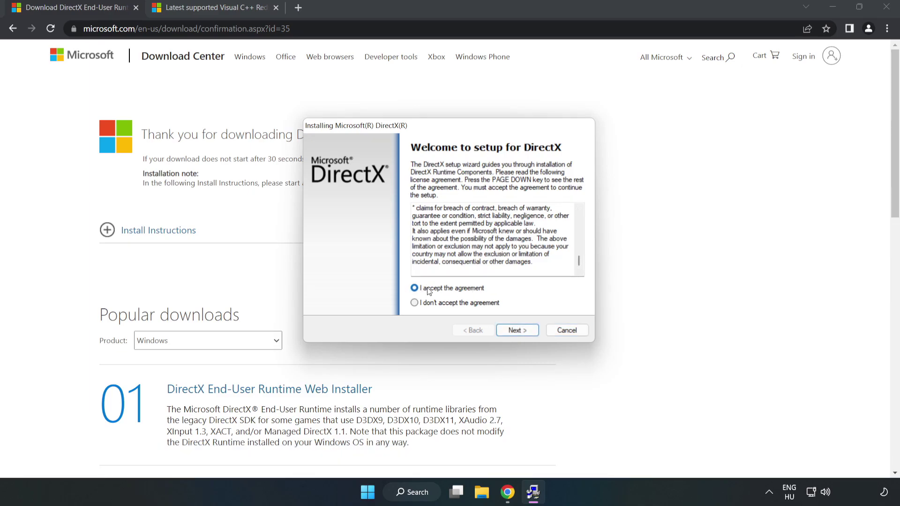
{"action": "left_click", "coordinate": [517, 330]}
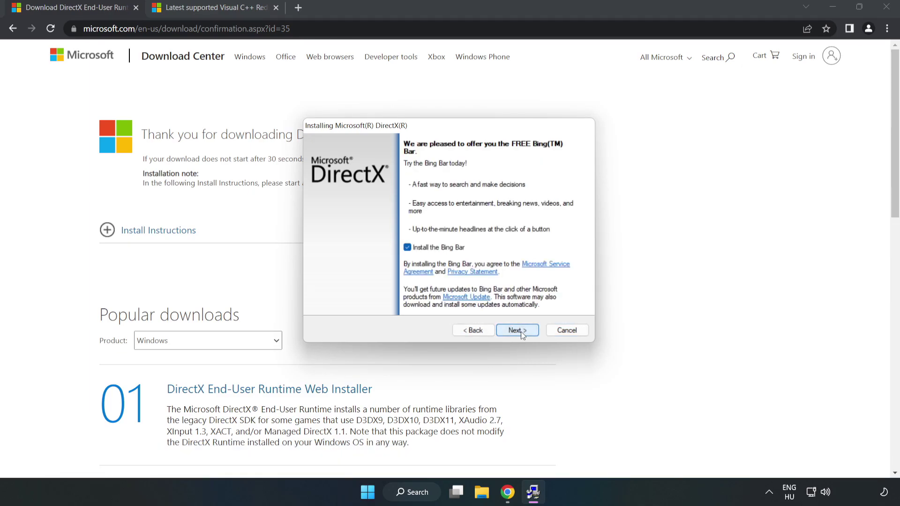
{"action": "left_click", "coordinate": [407, 248]}
{"action": "left_click", "coordinate": [517, 330]}
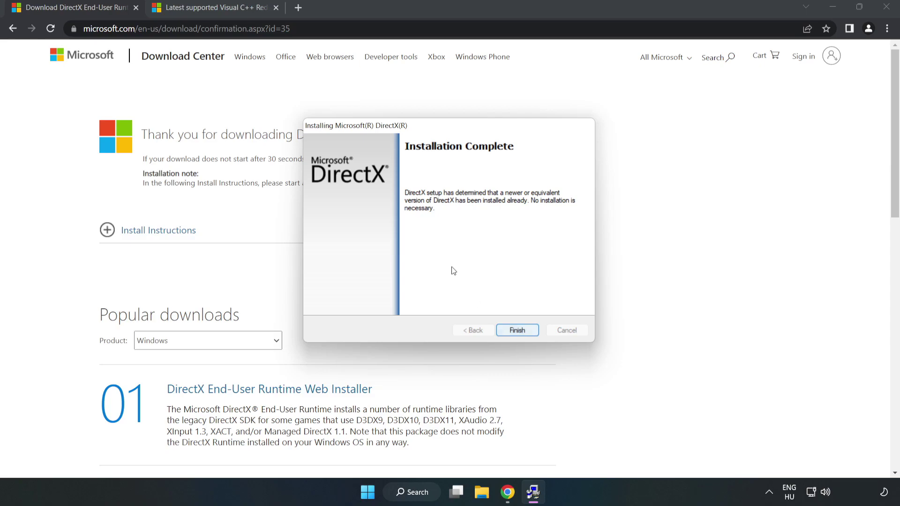
{"action": "left_click", "coordinate": [518, 330]}
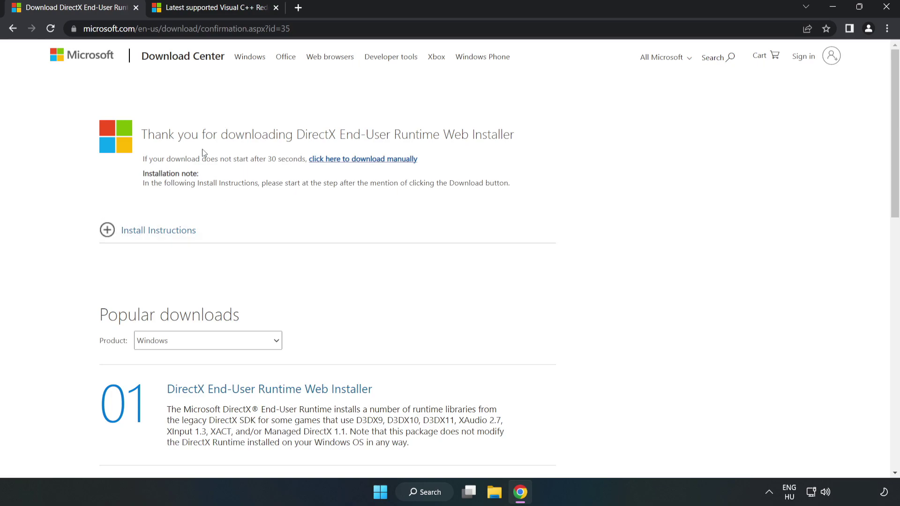
Step: Close the DirectX tab and scroll to the Visual C++ redistributable download table
{"action": "left_click", "coordinate": [135, 8]}
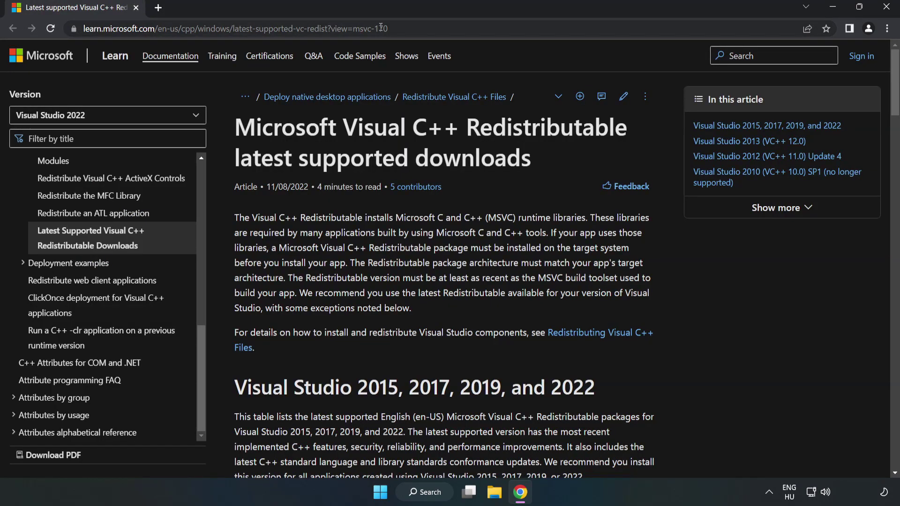
{"action": "left_click", "coordinate": [468, 29]}
{"action": "left_click", "coordinate": [469, 29]}
{"action": "left_click", "coordinate": [462, 155]}
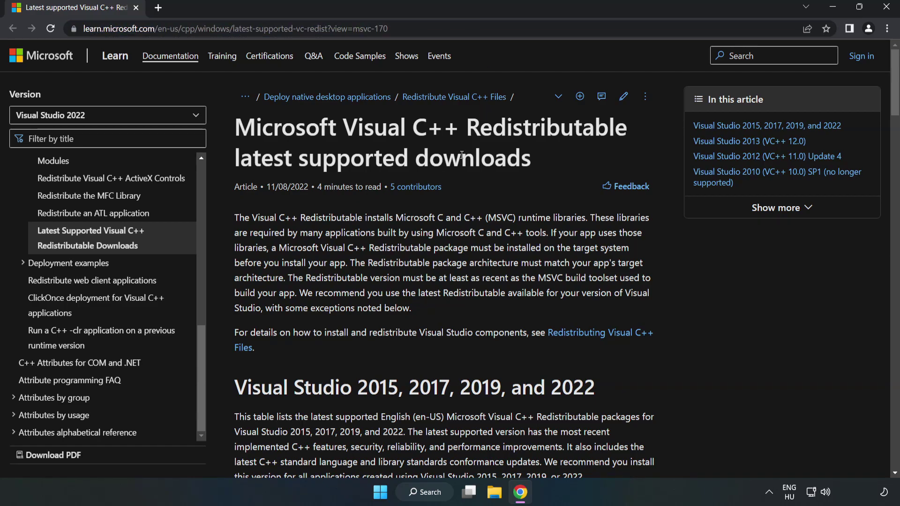
{"action": "left_click_drag", "start_coordinate": [895, 100], "coordinate": [895, 144]}
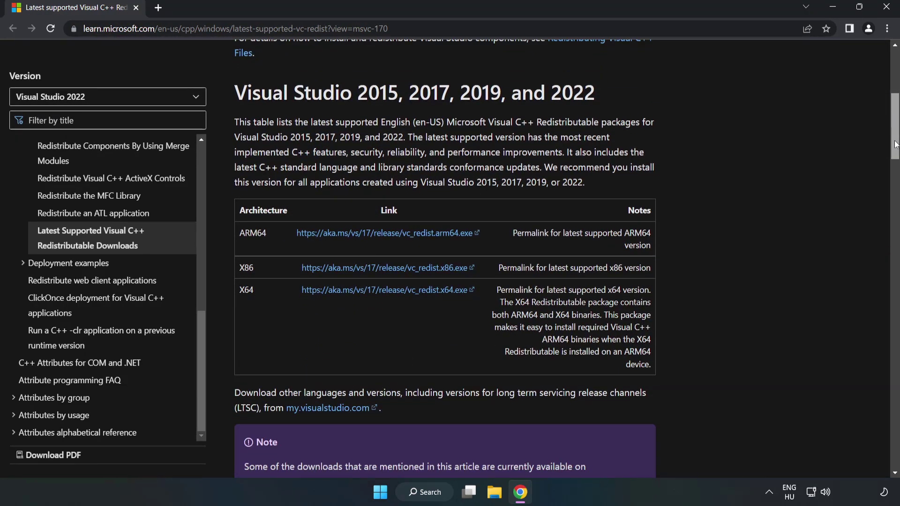
Step: Download the ARM64, x86 and x64 redistributables, allowing multiple downloads, and open the ARM64 installer
{"action": "left_click", "coordinate": [387, 234]}
{"action": "left_click", "coordinate": [388, 268]}
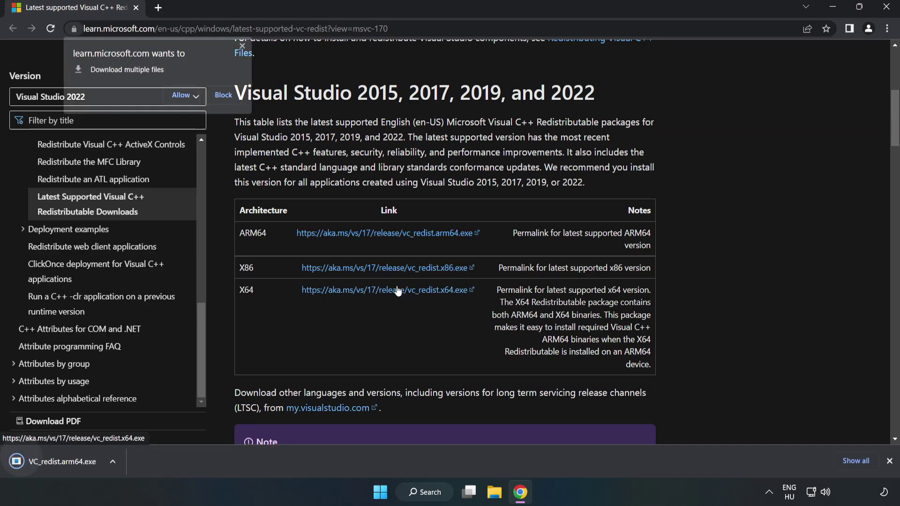
{"action": "left_click", "coordinate": [396, 292]}
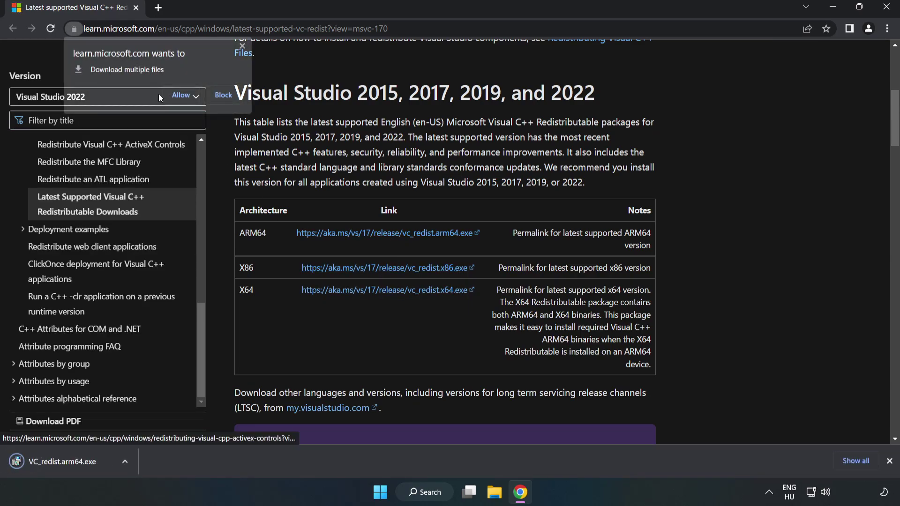
{"action": "left_click", "coordinate": [181, 95]}
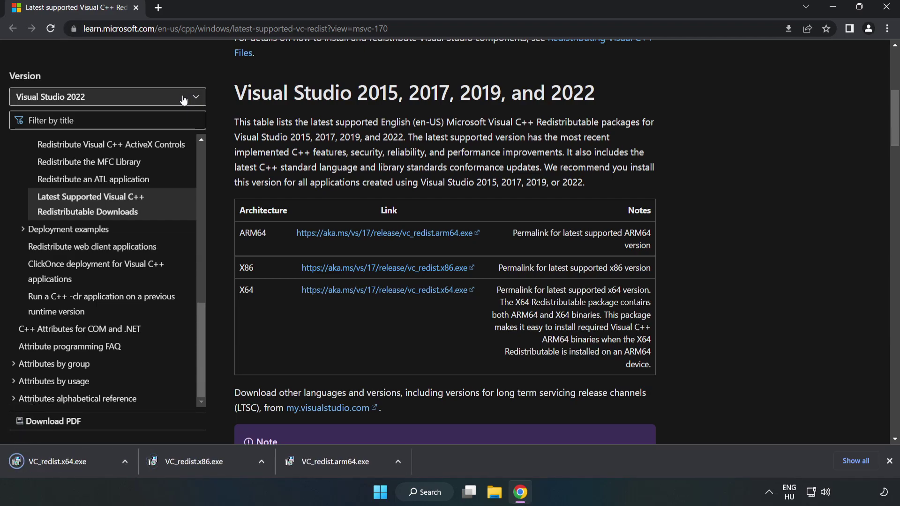
{"action": "left_click", "coordinate": [344, 464]}
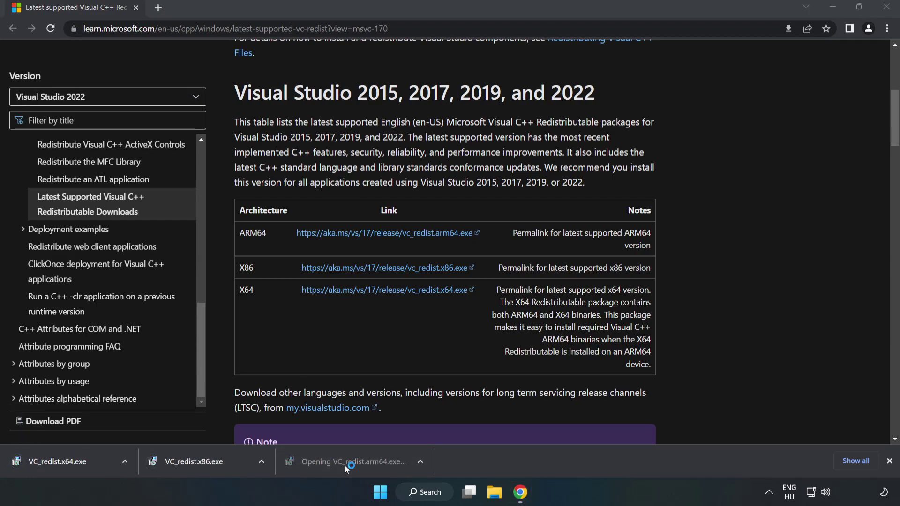
Step: Attempt the ARM64 redistributable install with license agreed, then dismiss its unsupported failure
{"action": "scroll", "coordinate": [575, 238], "scroll_direction": "down", "scroll_amount": 15}
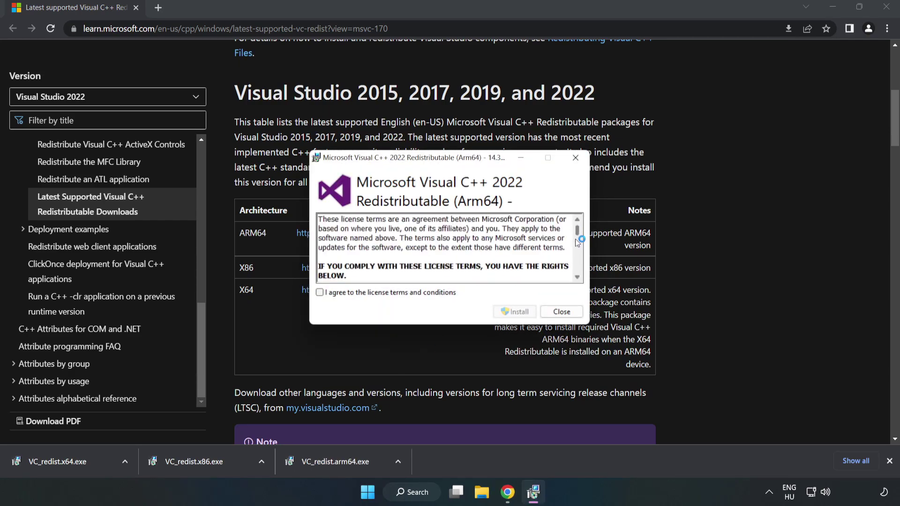
{"action": "left_click", "coordinate": [397, 292]}
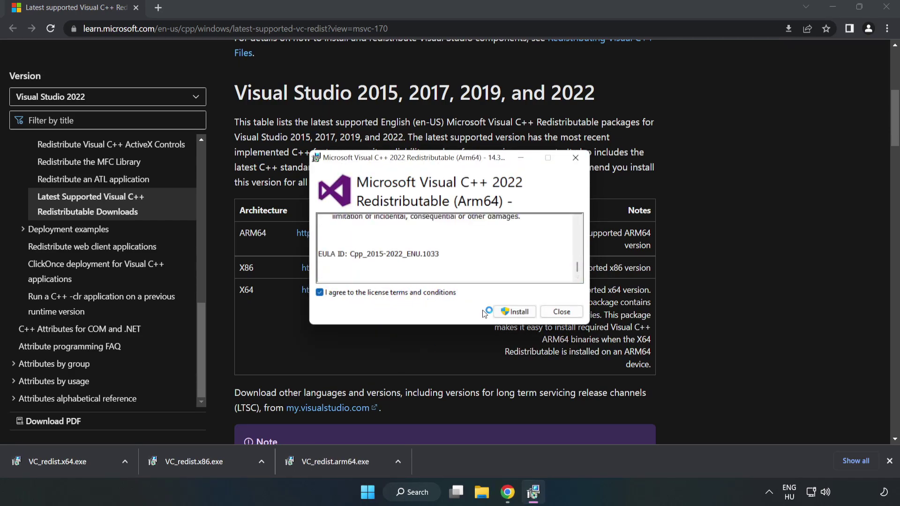
{"action": "left_click", "coordinate": [515, 316]}
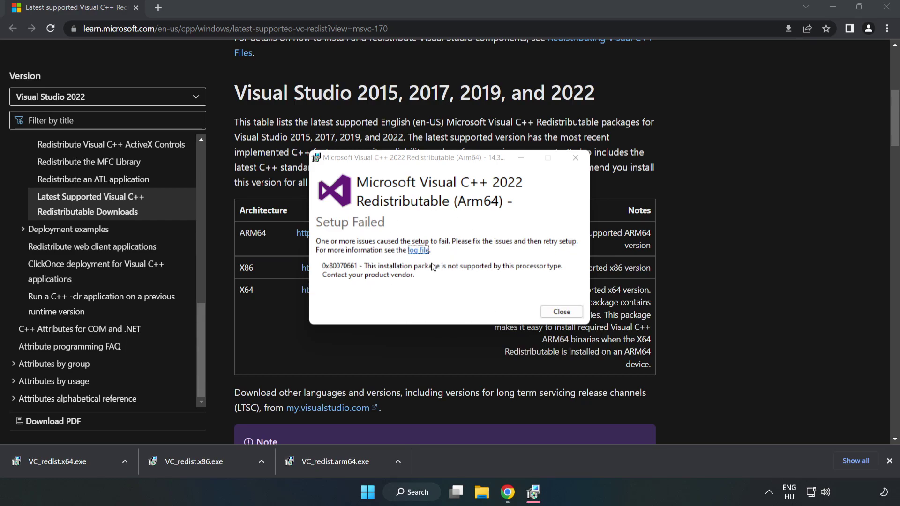
{"action": "left_click", "coordinate": [562, 312]}
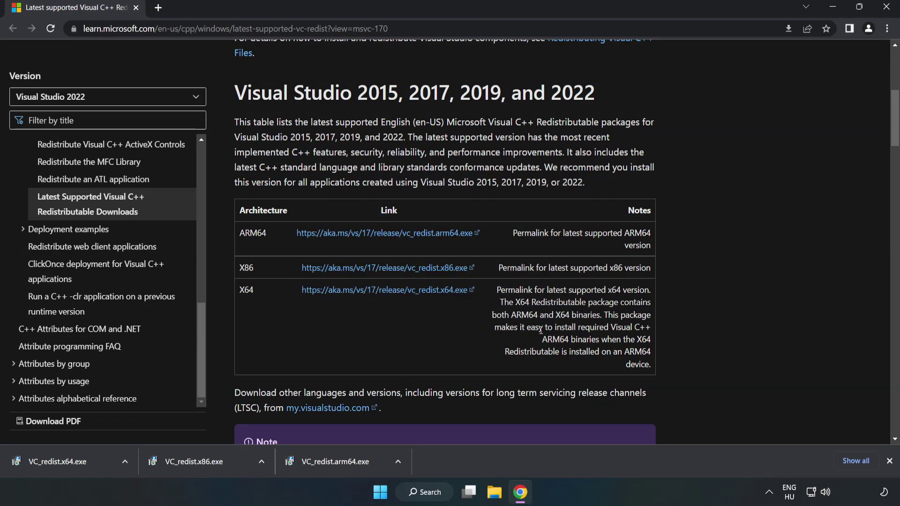
Step: Install the x86 and x64 Visual C++ 2015-2022 redistributables, closing each setup when finished
{"action": "left_click", "coordinate": [214, 460]}
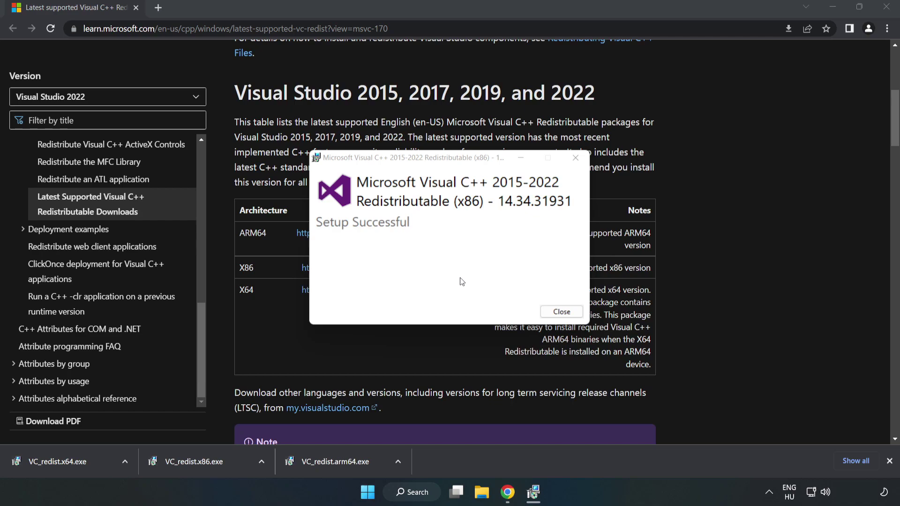
{"action": "left_click", "coordinate": [561, 311]}
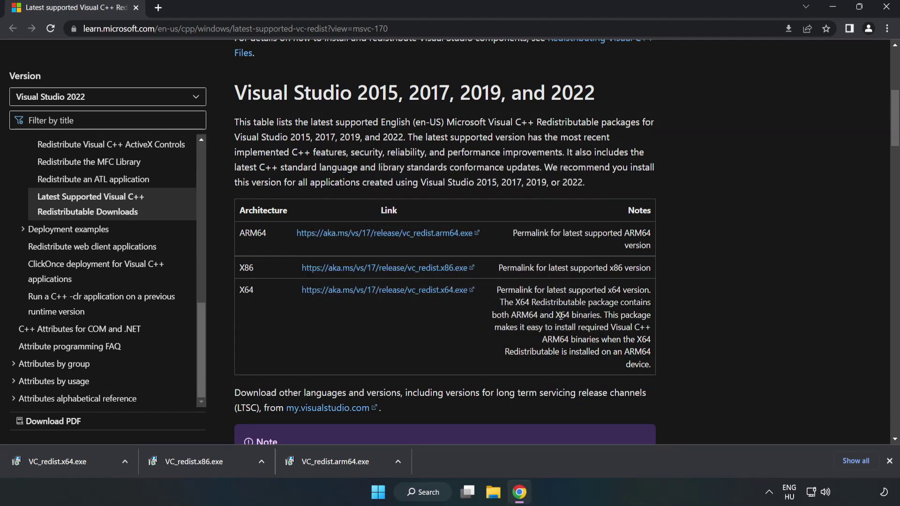
{"action": "left_click", "coordinate": [48, 460]}
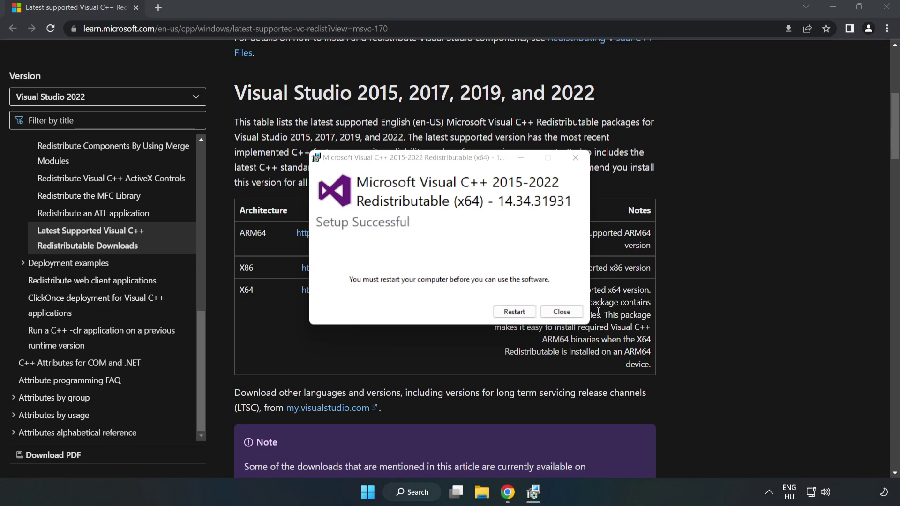
{"action": "left_click", "coordinate": [562, 312]}
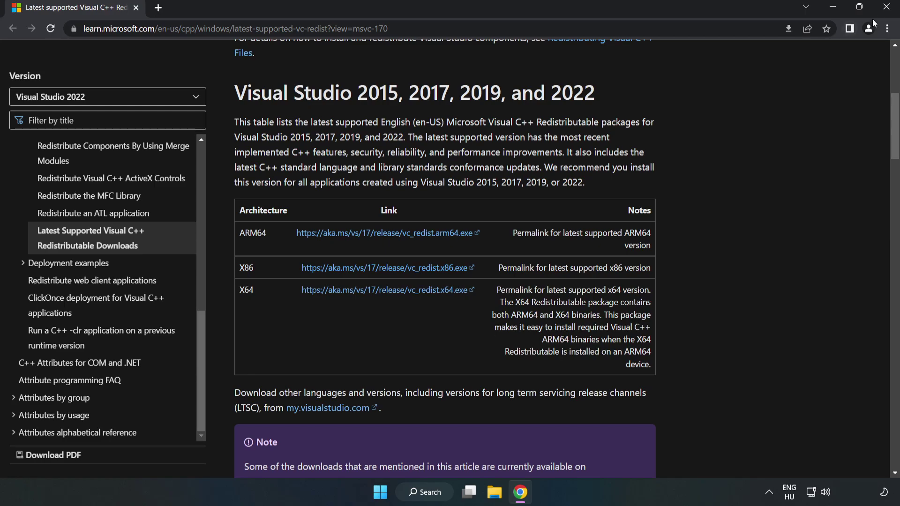
Step: Close Chrome and show the Start menu power options: Sleep, Shut down, Restart
{"action": "left_click", "coordinate": [886, 8]}
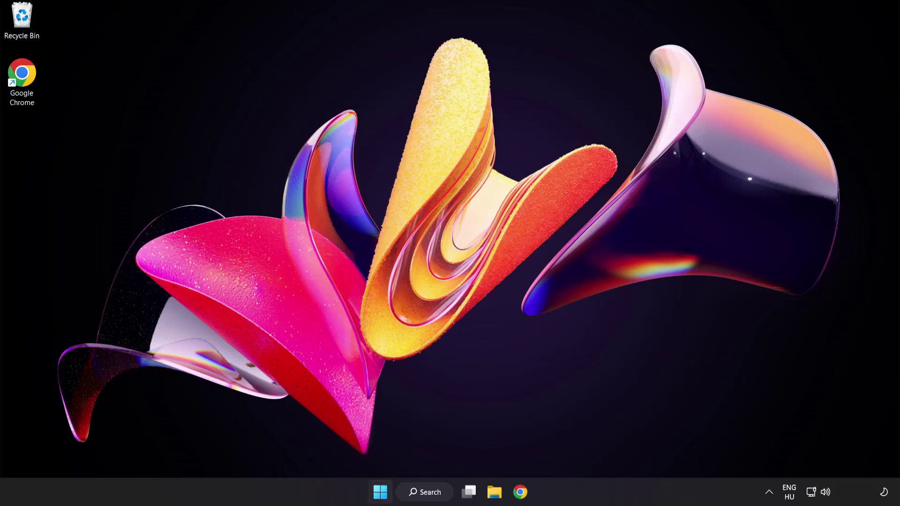
{"action": "left_click", "coordinate": [381, 495]}
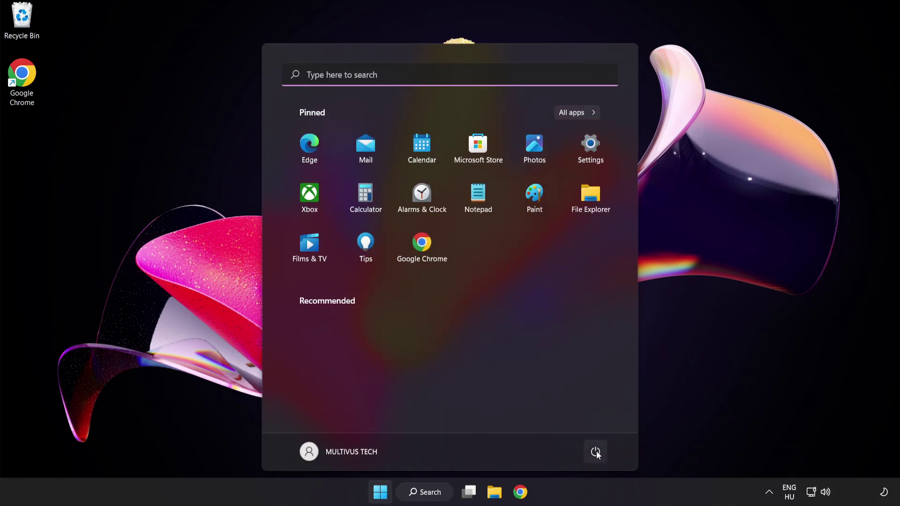
{"action": "left_click", "coordinate": [595, 451]}
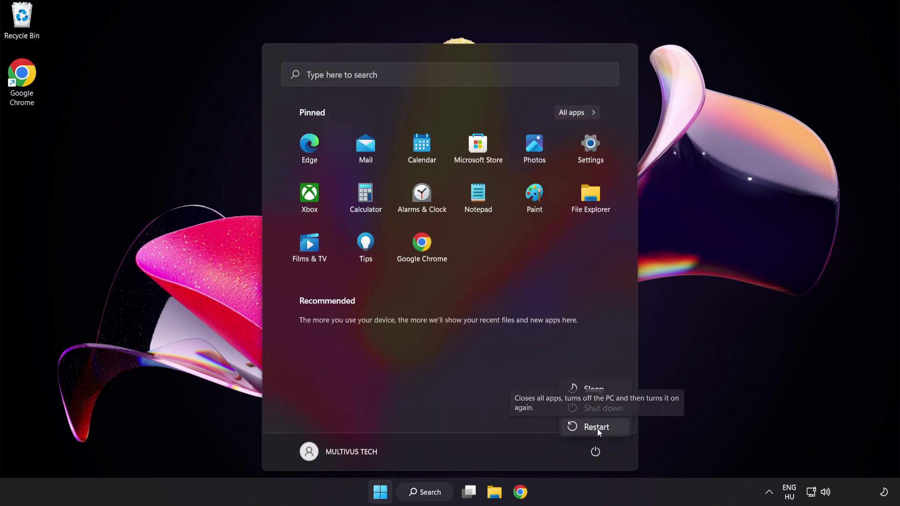